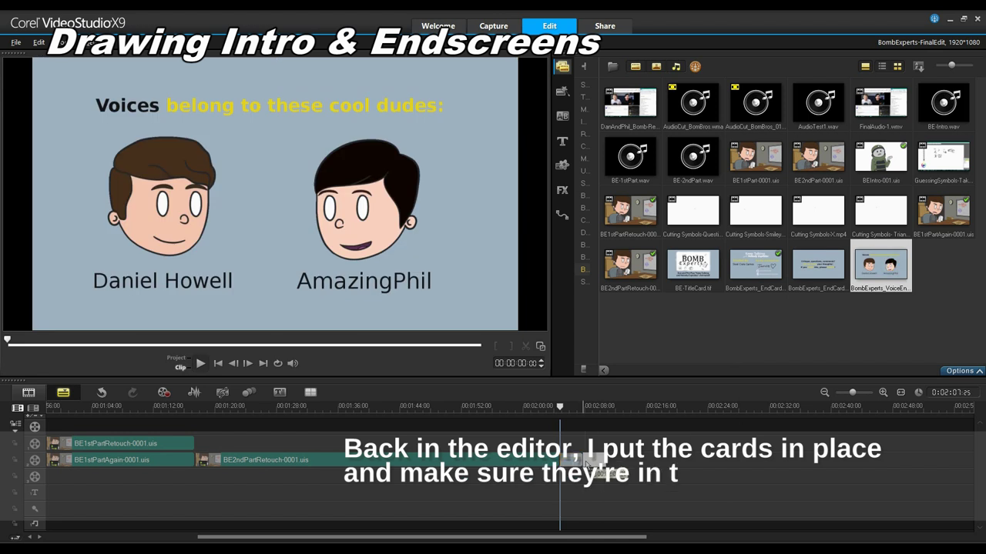
Step: Place the second text end card on the first overlay track and set the end cards' duration to 5 seconds
left_click_drag(820, 266, 713, 444)
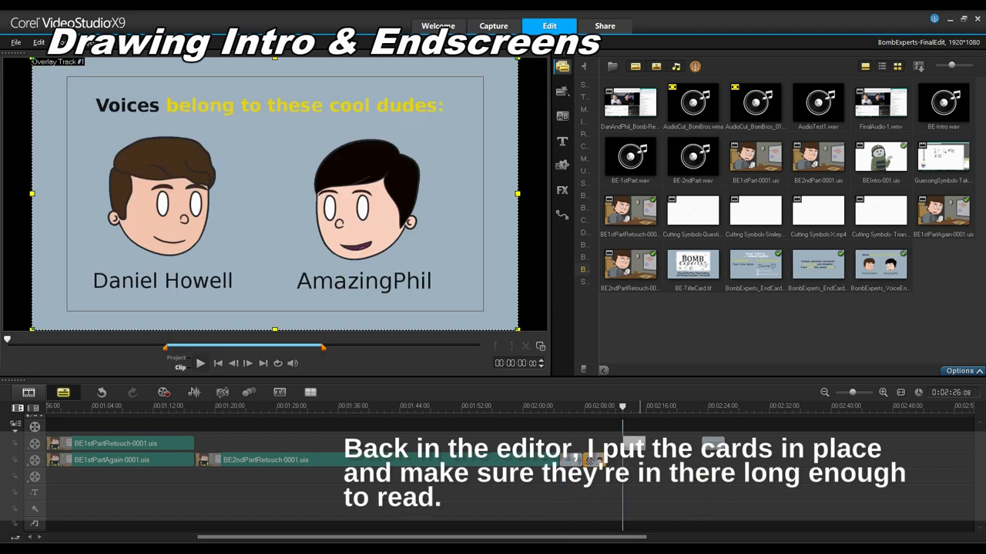
right_click(585, 250)
left_click(623, 275)
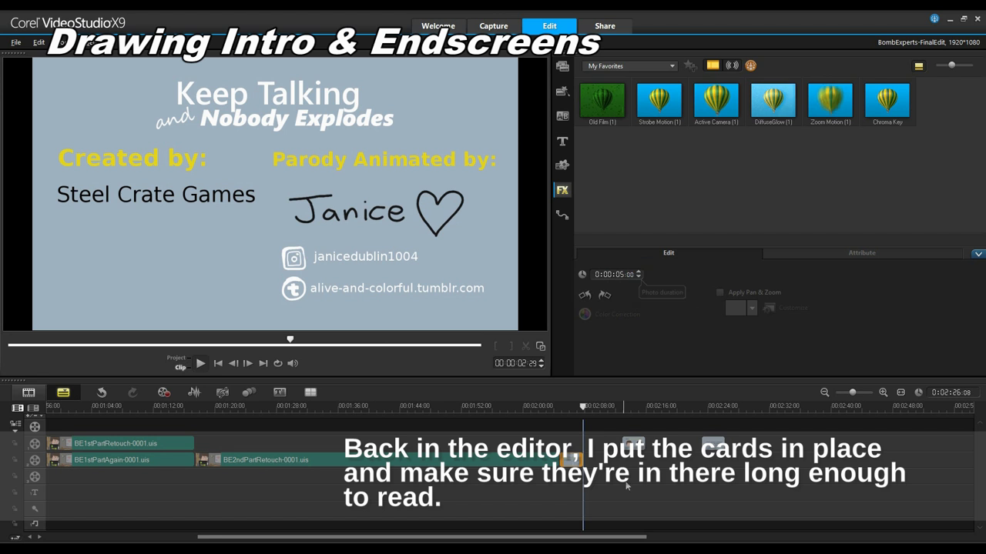
left_click(633, 443)
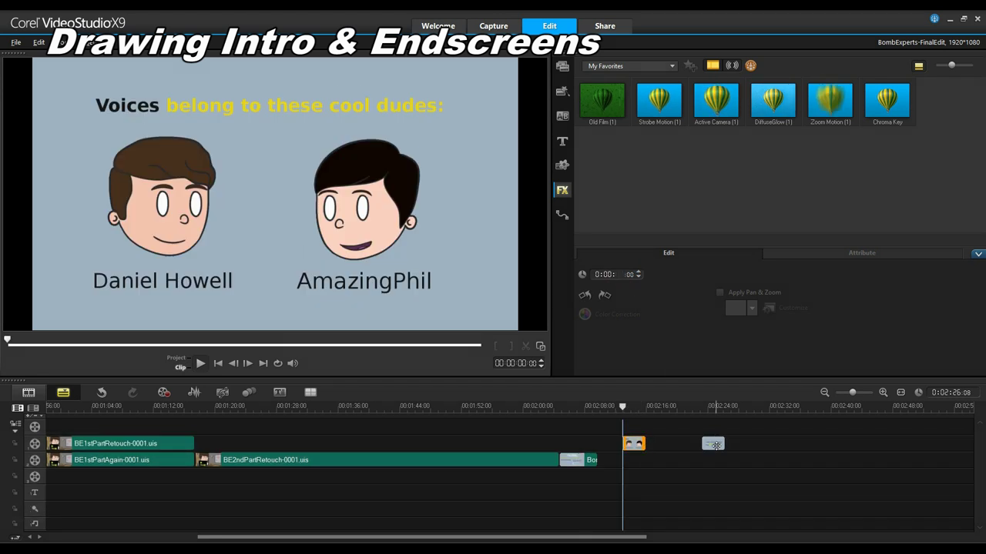
left_click(716, 446)
left_click(620, 275)
type("5")
Step: Move the voices card and the remaining end card directly behind the first end card on the lower overlay track
left_click(719, 469)
left_click_drag(641, 445, 617, 464)
left_click_drag(722, 444, 659, 466)
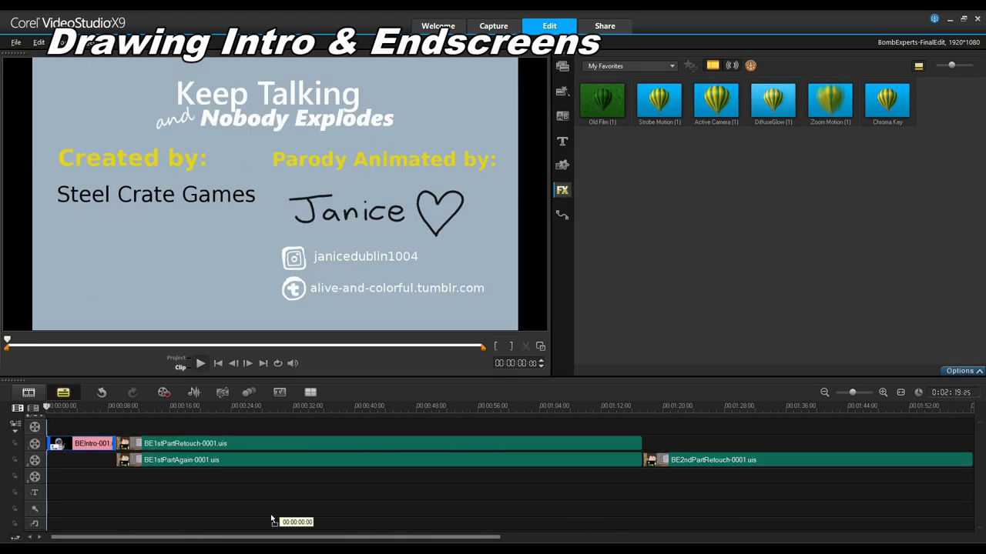
Step: Select every clip from the intro through the end cards and shift them together, leaving a gap at the timeline's start
left_click(271, 519)
left_click(482, 459, "shift")
left_click(479, 445, "shift")
left_click(677, 461, "shift")
scroll(478, 464, "down", 5)
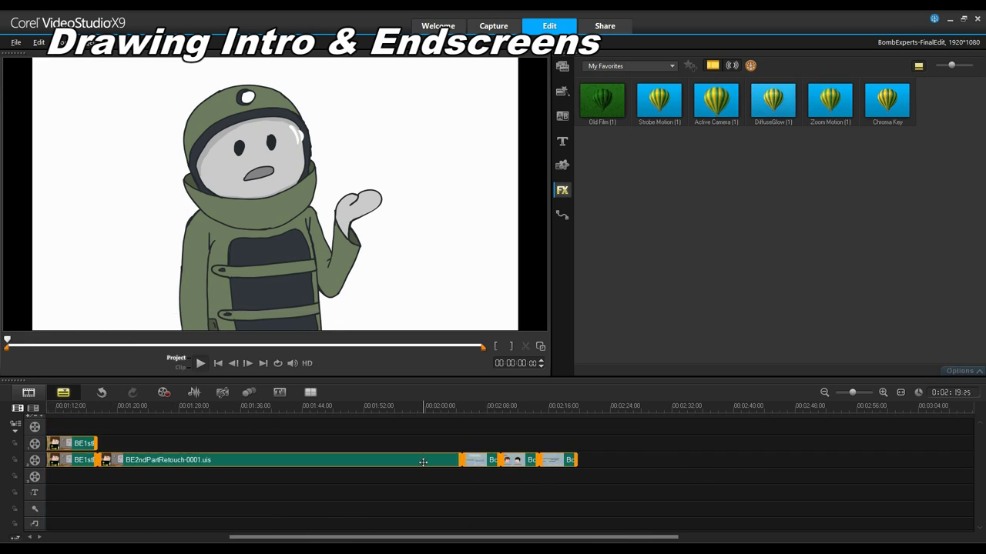
left_click_drag(423, 462, 590, 510)
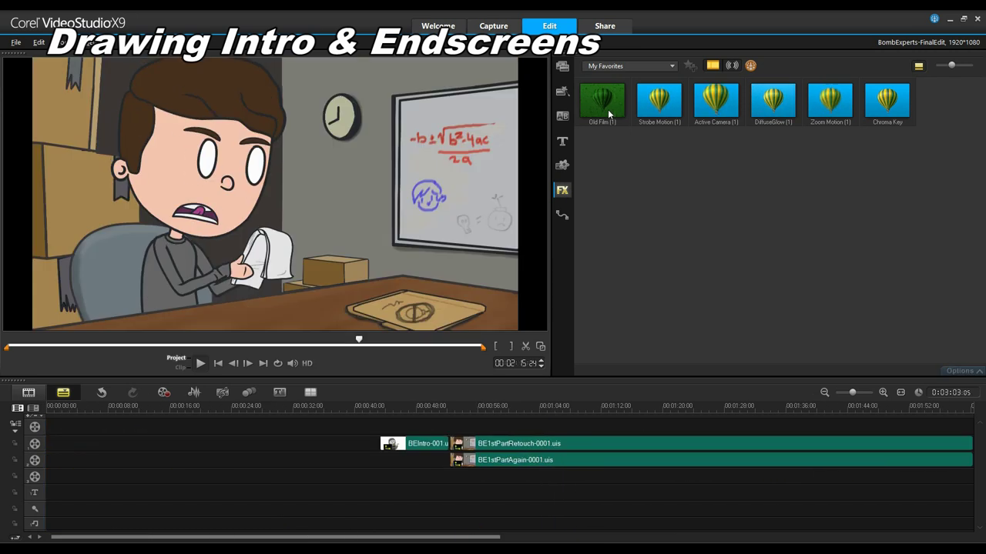
Step: Place BE-TitleCard.tif at the start of the video track and lengthen its photo duration
left_click(562, 67)
left_click(698, 287)
right_click(59, 426)
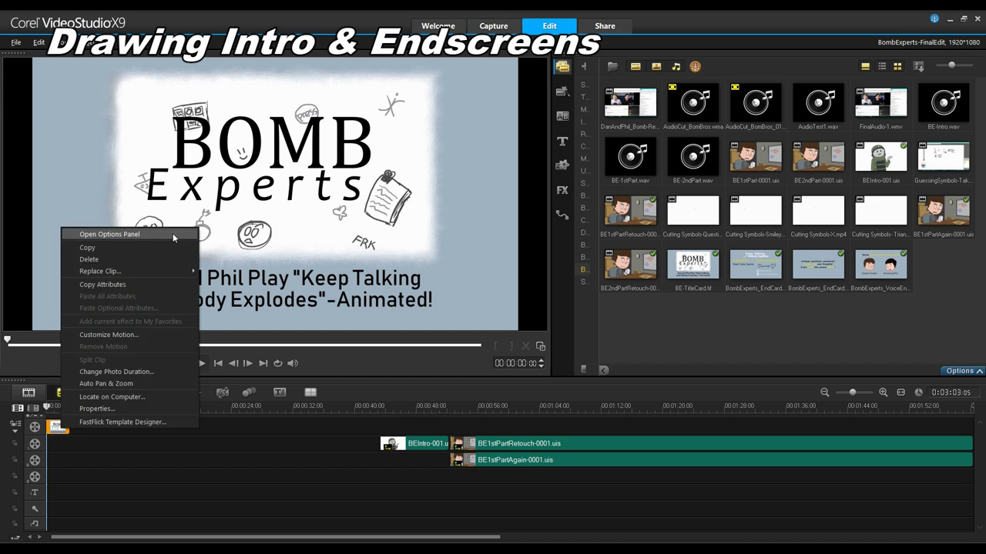
left_click(100, 232)
left_click(61, 448)
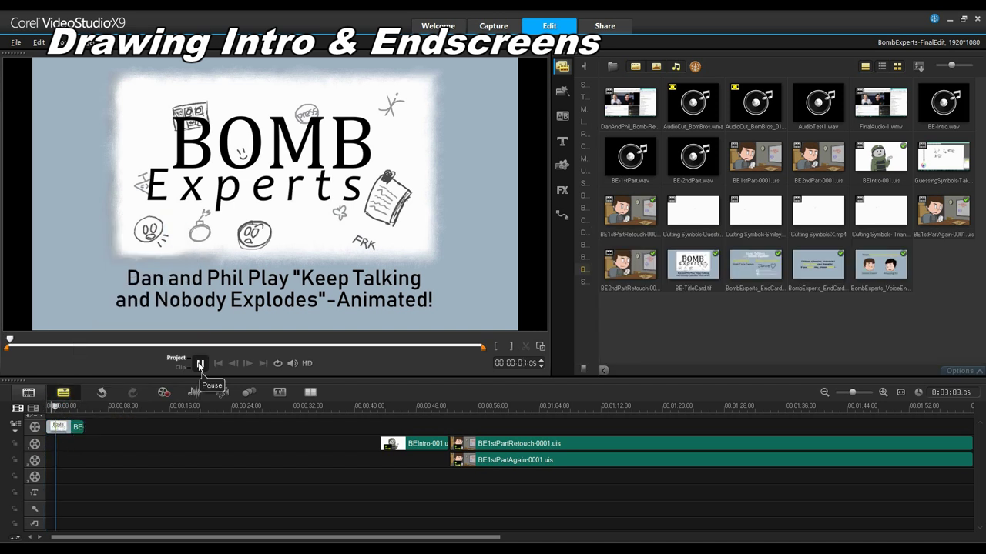
Step: Select all clips from BEIntro-001.uis through the end cards and move them back to start where the title card ends
left_click(416, 444)
scroll(409, 460, "down", 5)
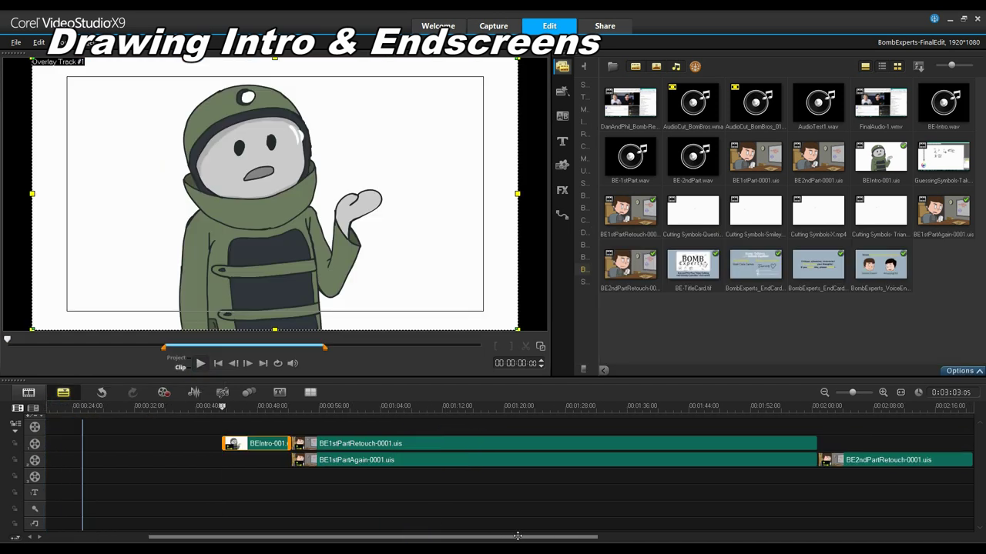
scroll(539, 460, "down", 5)
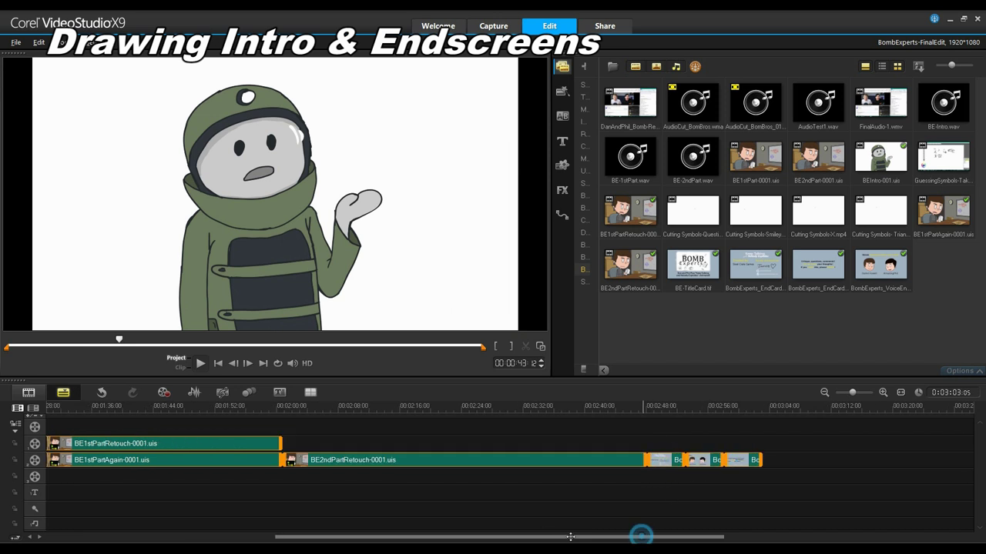
left_click_drag(570, 537, 149, 537)
left_click_drag(428, 444, 131, 455)
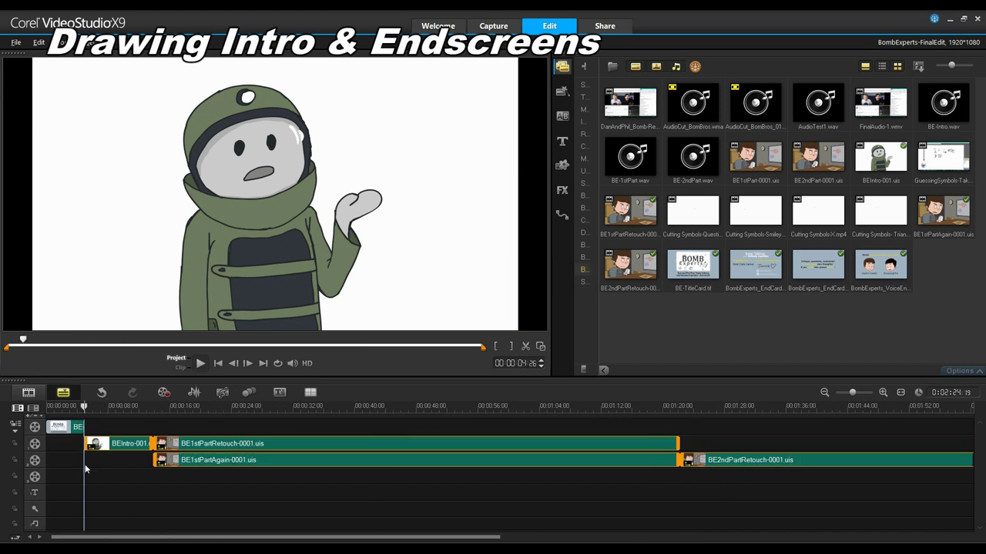
Step: Add a Fade to black transition at the end of BE-TitleCard.tif and play it back
left_click(75, 406)
scroll(88, 407, "up", 3)
left_click(562, 115)
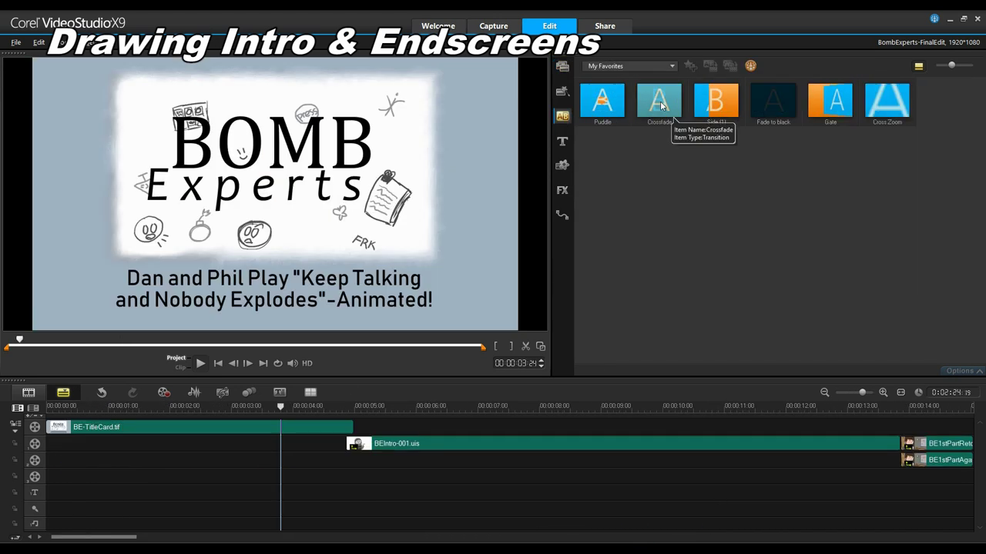
left_click_drag(773, 100, 325, 479)
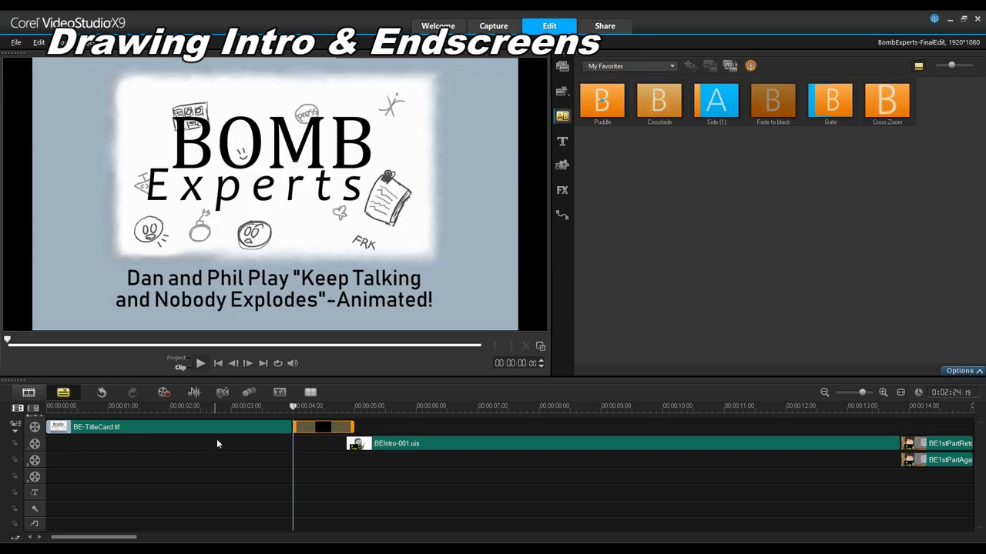
left_click(200, 364)
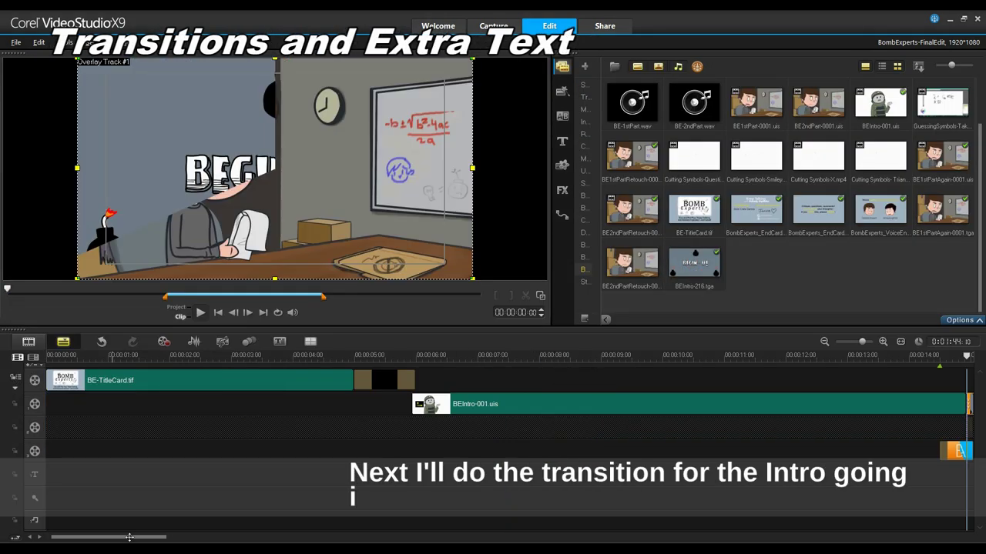
Step: Line up the first half's still frame behind BEIntro-216.tga on the first overlay track and delete the leftover transition
left_click_drag(130, 538, 201, 537)
scroll(414, 356, "down", 1)
left_click_drag(532, 452, 645, 398)
left_click(583, 356)
left_click(649, 406)
key("Delete")
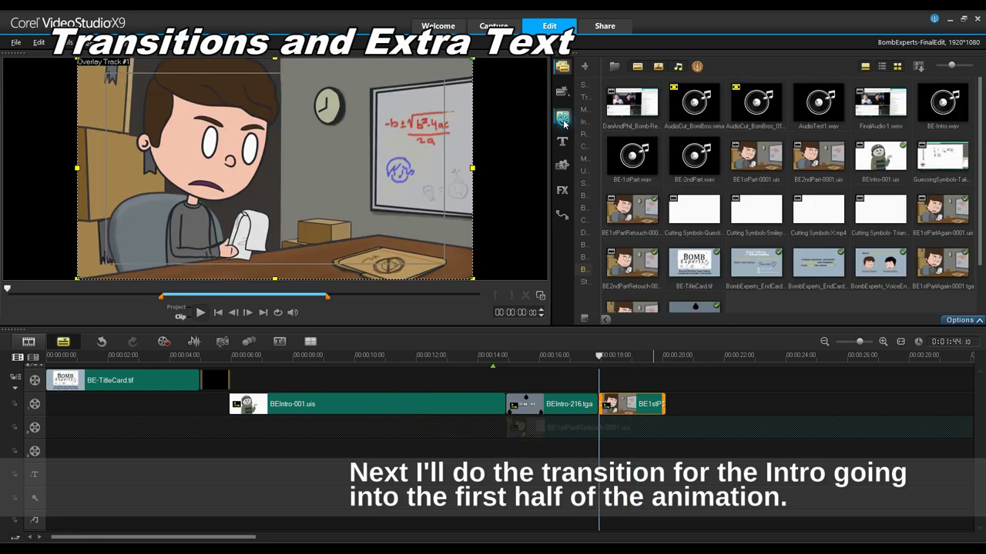
Step: Add a Clock transition between BEIntro-216.tga and the first half's still frame, and scrub through it
left_click(563, 118)
left_click(830, 101)
left_click_drag(829, 102, 599, 404)
left_click_drag(567, 356, 597, 356)
left_click(536, 404)
left_click(494, 356)
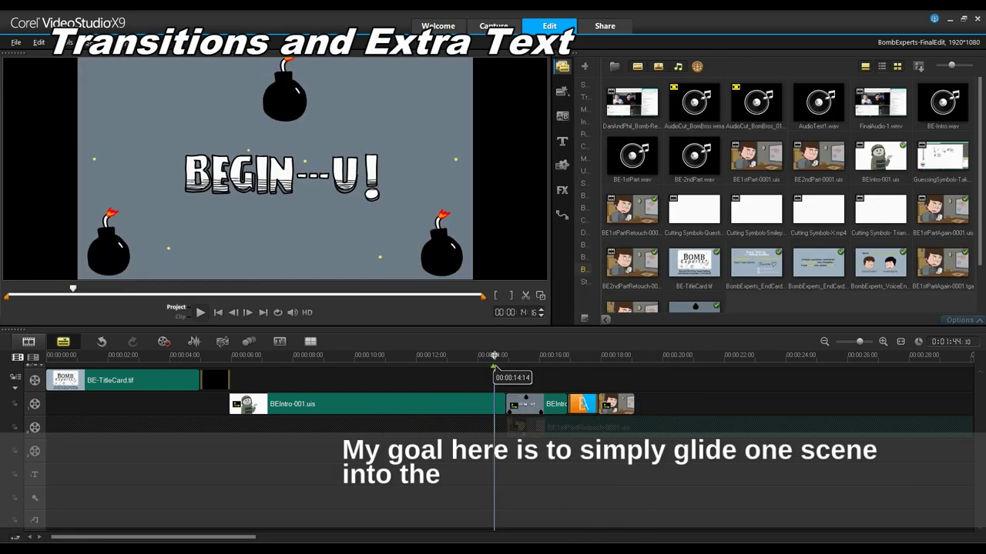
Step: Shorten the still frames around the transition, move the group directly behind BEIntro-001.uis and play it back
left_click_drag(494, 356, 502, 356)
left_click(555, 406)
left_click_drag(556, 405, 608, 408)
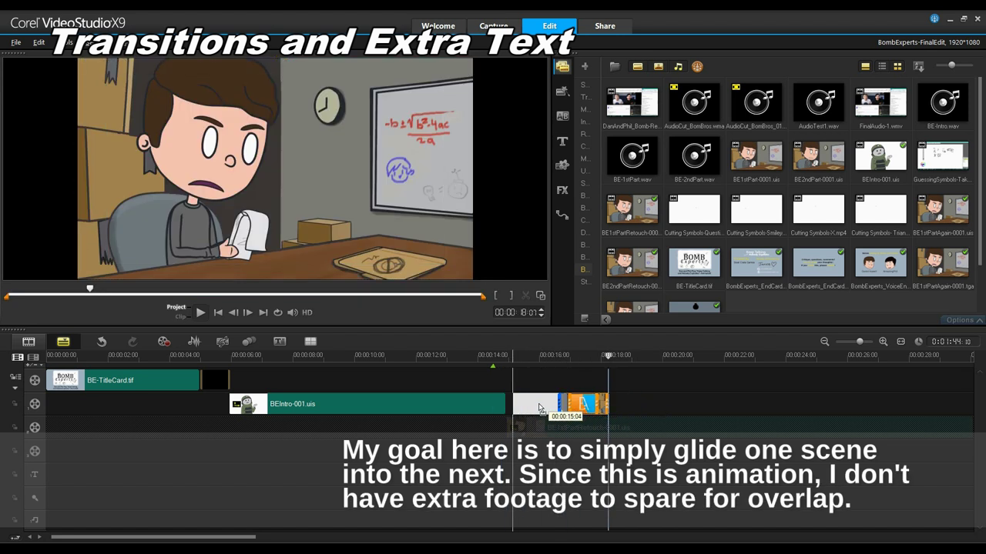
left_click(200, 312)
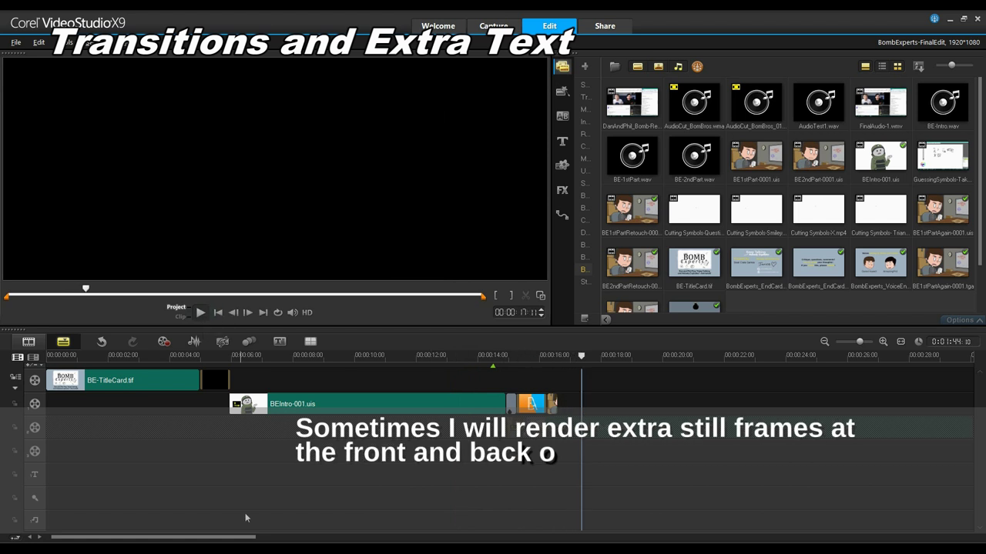
Step: Play back the transition from the intro into the first half to check how it moves
left_click_drag(246, 537, 201, 536)
scroll(473, 359, "up", 2)
left_click(300, 360)
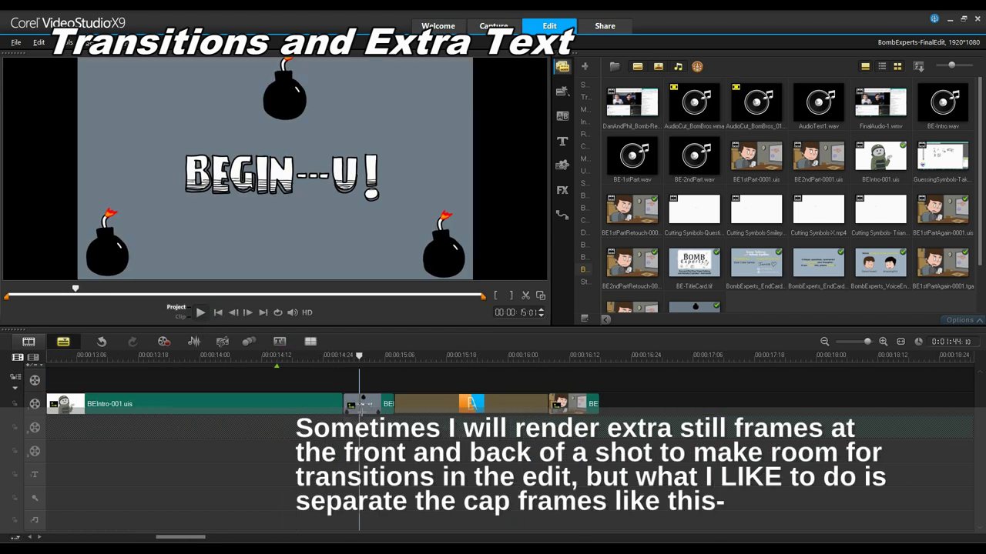
left_click_drag(359, 357, 143, 357)
left_click(201, 313)
left_click(201, 313)
Step: Shorten the Clock transition and trim the intro and first-half still frames on both sides of it
left_click(432, 404)
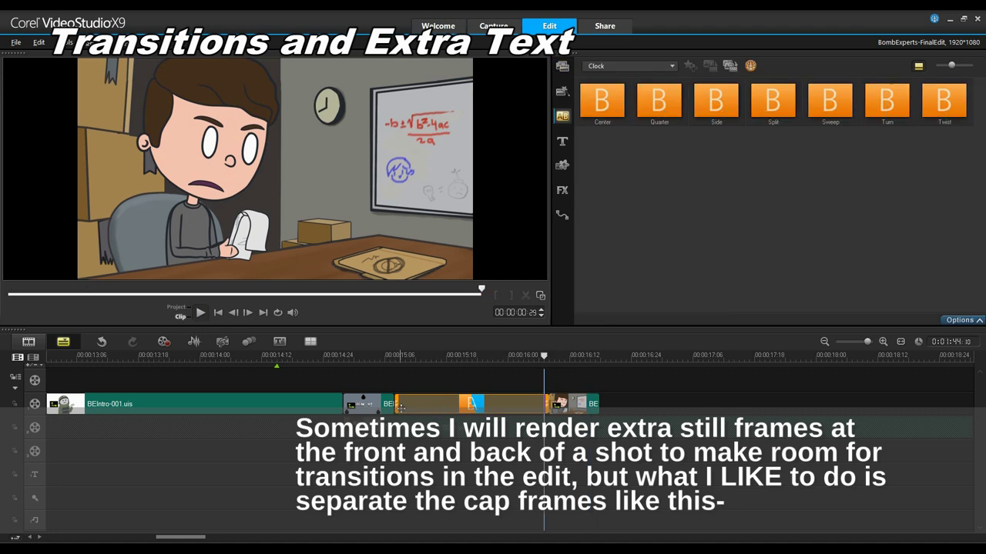
left_click_drag(400, 407, 415, 407)
left_click(620, 406)
left_click_drag(342, 407, 375, 406)
left_click(354, 407)
left_click(583, 406)
left_click_drag(597, 406, 567, 406)
left_click(392, 406)
left_click_drag(376, 405, 390, 406)
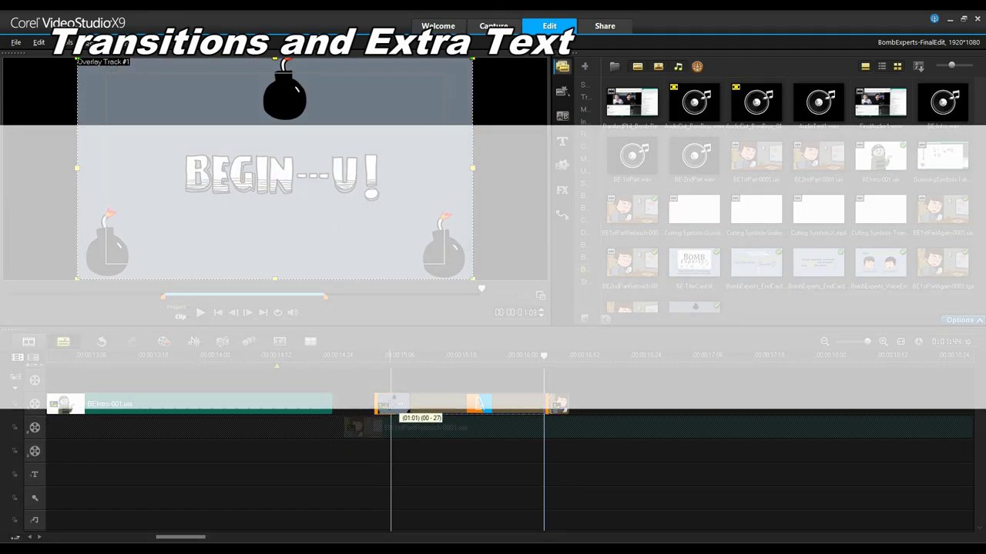
Step: Trim the end of BEIntro-001.uis and move the still frames with their transition directly behind it
left_click_drag(513, 415, 455, 414)
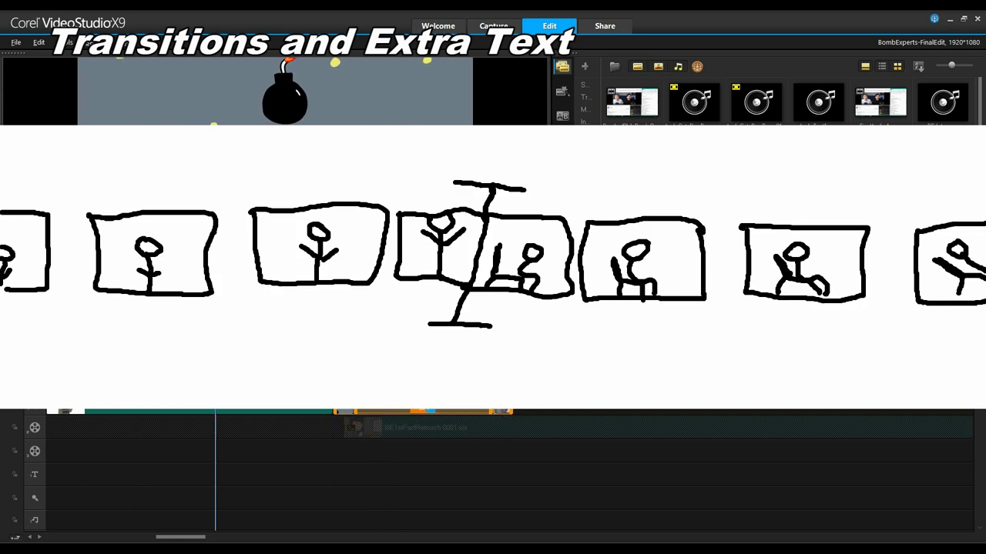
left_click(523, 389)
left_click(288, 389)
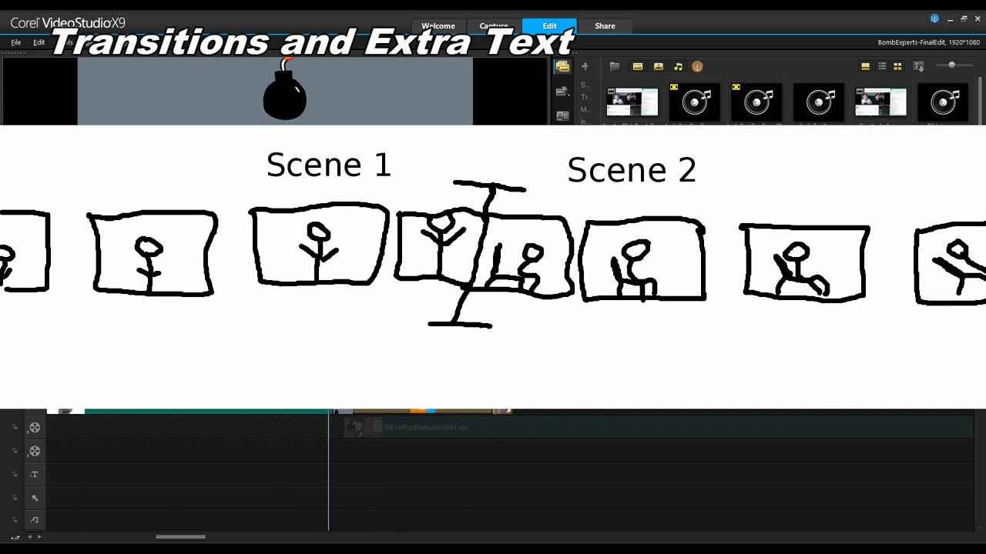
left_click(317, 412)
left_click_drag(331, 412, 303, 411)
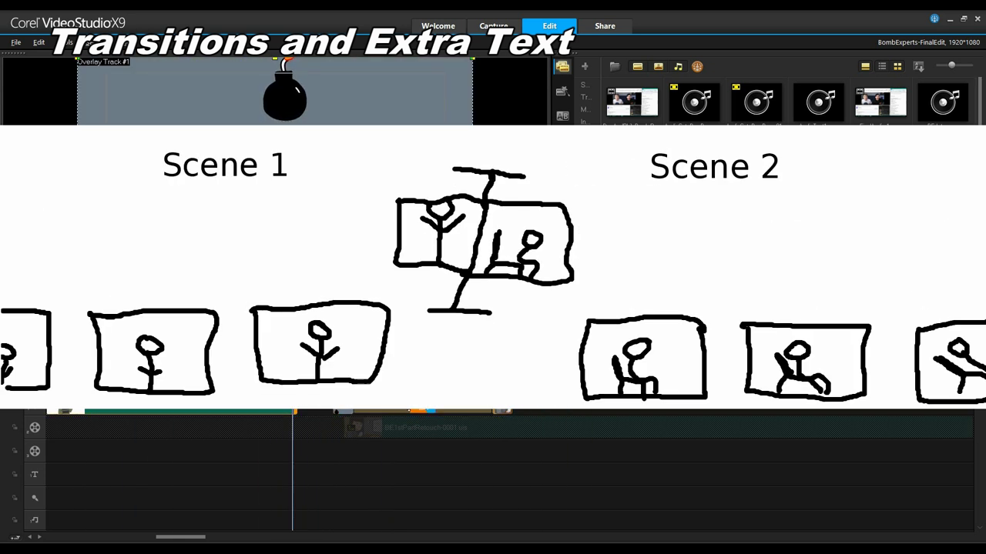
left_click_drag(419, 412, 384, 412)
Step: Trim the still frame after the transition, move BE1stPartAgain-0001.uis directly behind it and play the passage
left_click(174, 390)
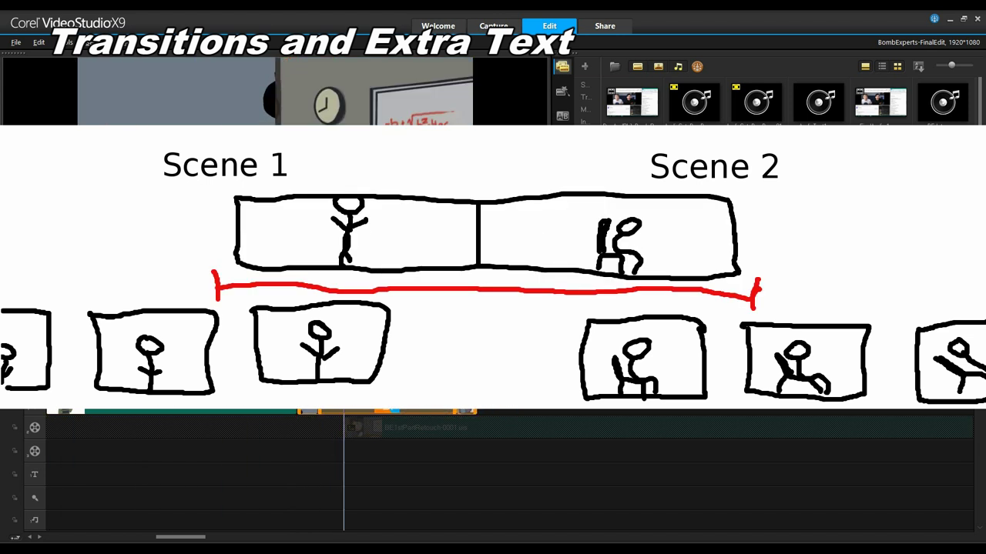
left_click(455, 390)
left_click(458, 408)
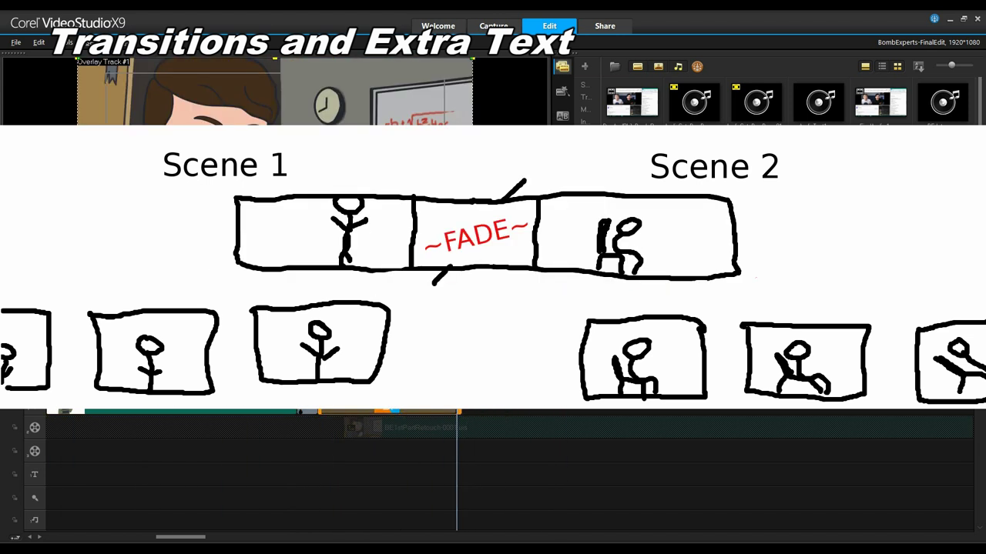
left_click_drag(704, 412, 393, 416)
left_click(58, 390)
left_click(202, 316)
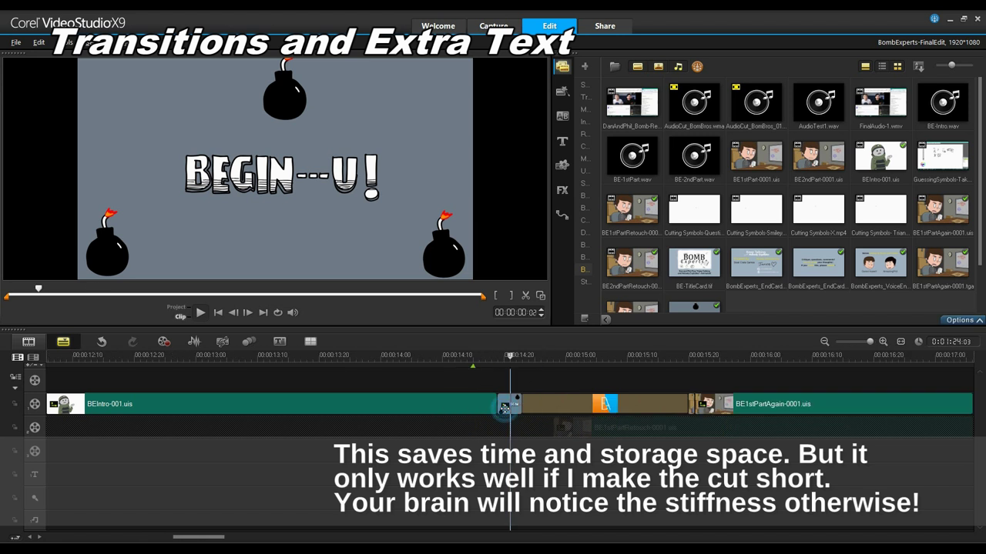
Step: Trim the remaining still frames on either side of the intro transition and play back the cut
left_click(509, 406)
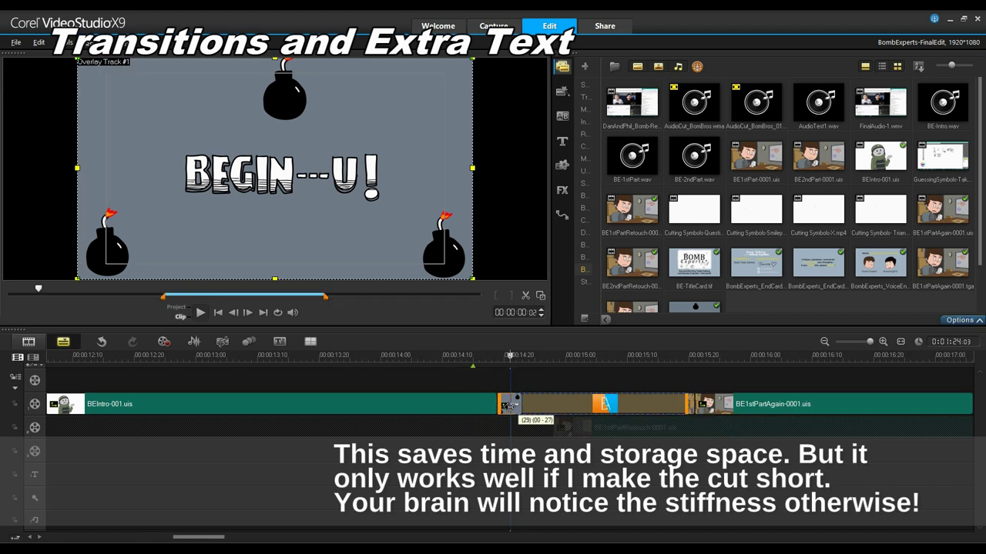
left_click(693, 404)
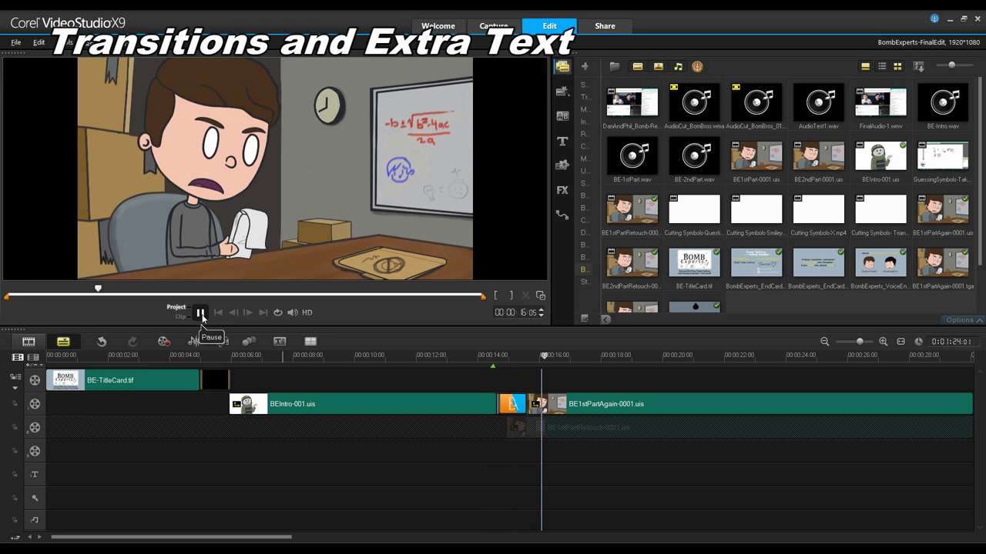
left_click(200, 314)
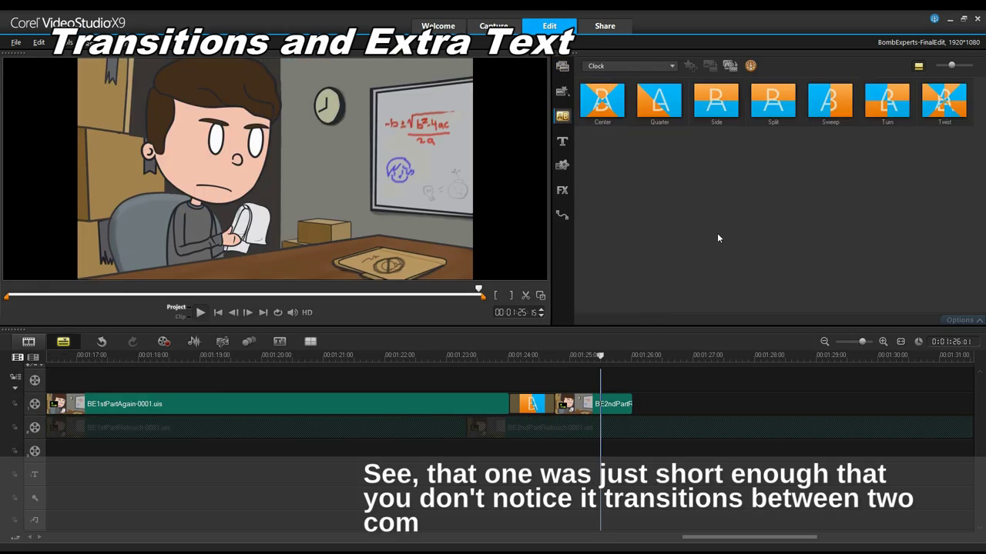
Step: Replace the transition between BE1stPartAgain-0001.uis and the second half's still frame with Fade to black from My Favorites
left_click(662, 66)
left_click(659, 77)
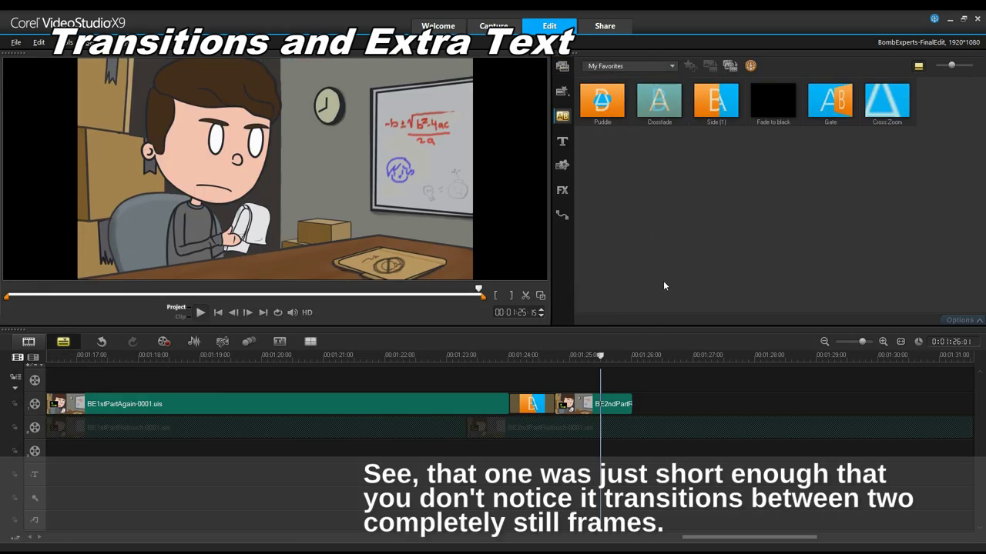
left_click(531, 406)
key("Delete")
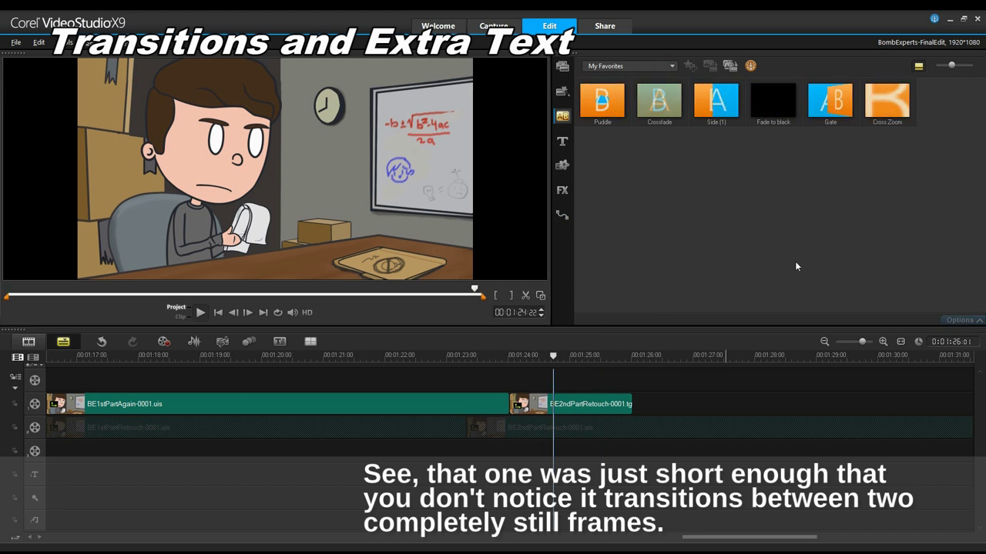
left_click_drag(773, 101, 477, 404)
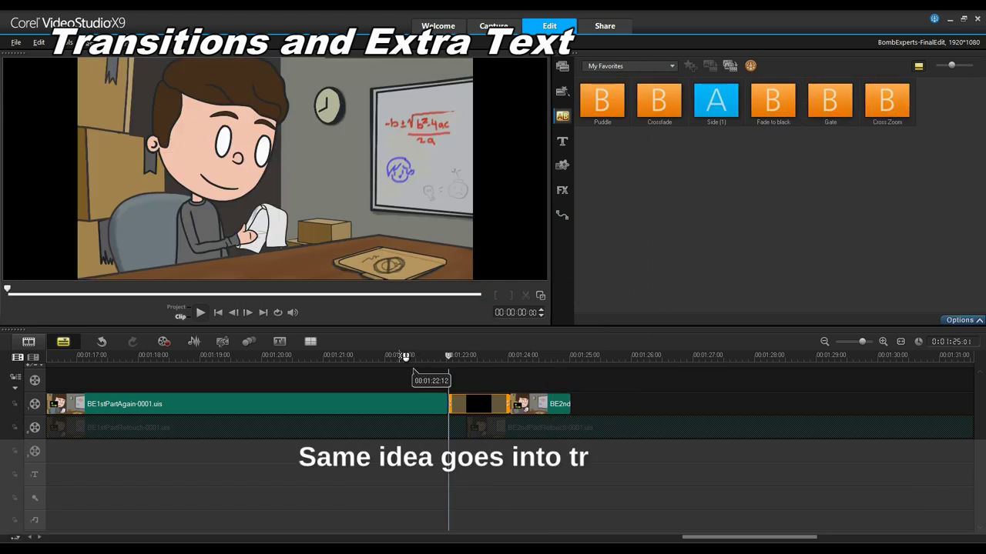
Step: Play back the fade between the first and second halves of the animation and select that transition
left_click(374, 356)
left_click(199, 311)
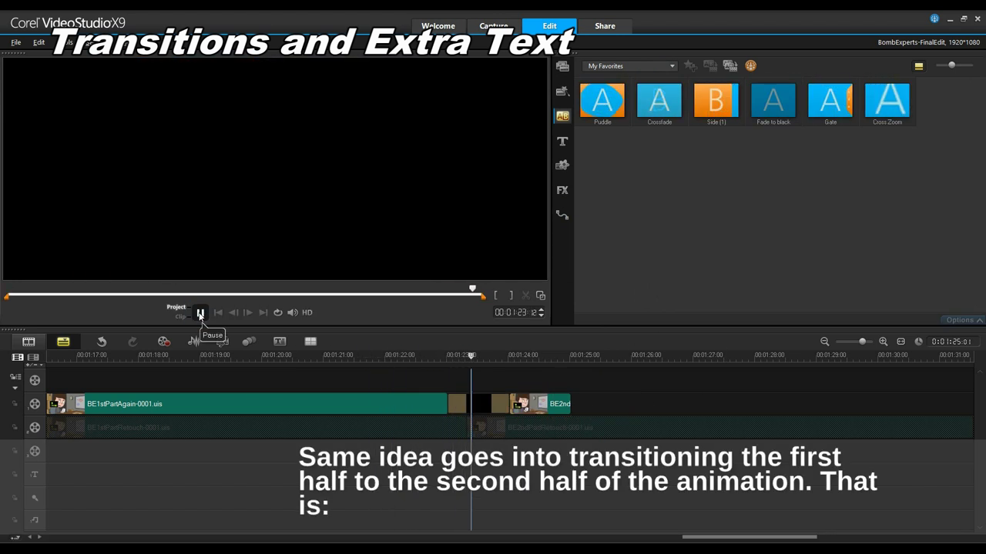
left_click(459, 404)
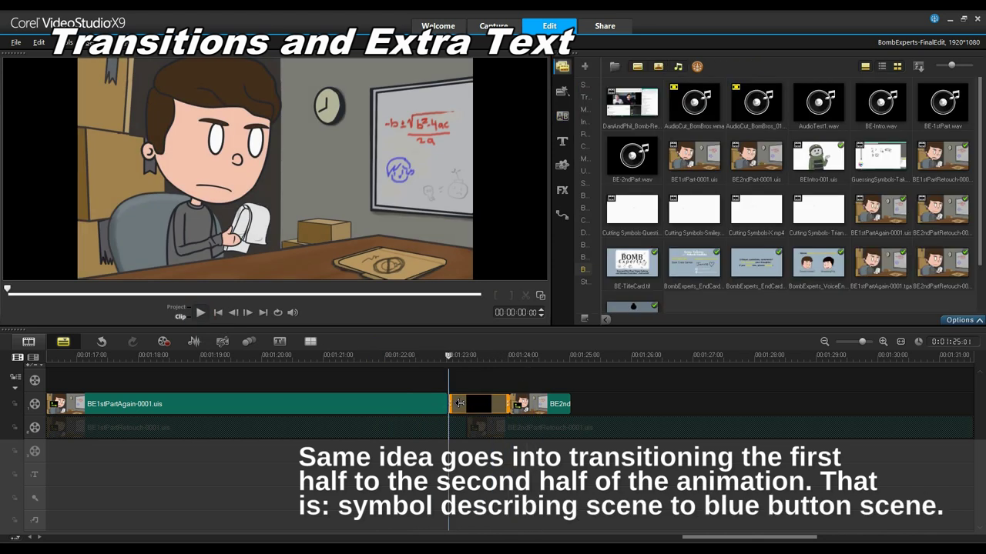
Step: Trim the second half's still frame back towards the end of the fade and play back the cut
left_click(586, 405)
left_click(550, 405)
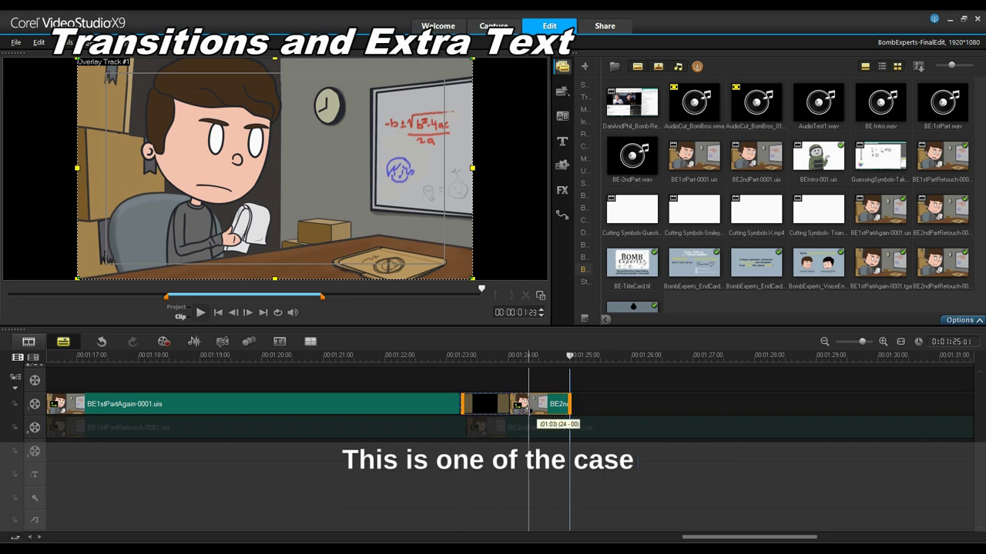
left_click_drag(528, 410, 516, 411)
left_click(585, 412)
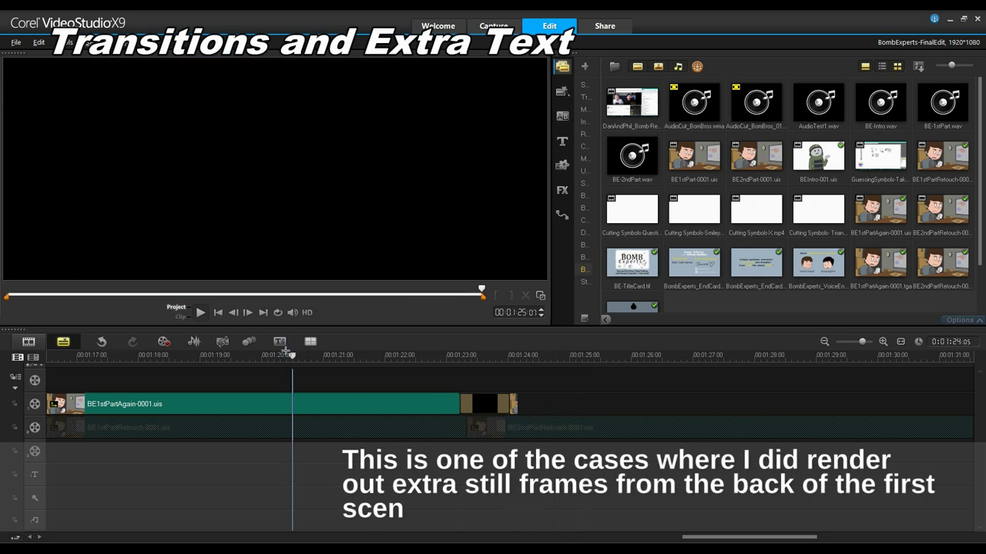
left_click(200, 313)
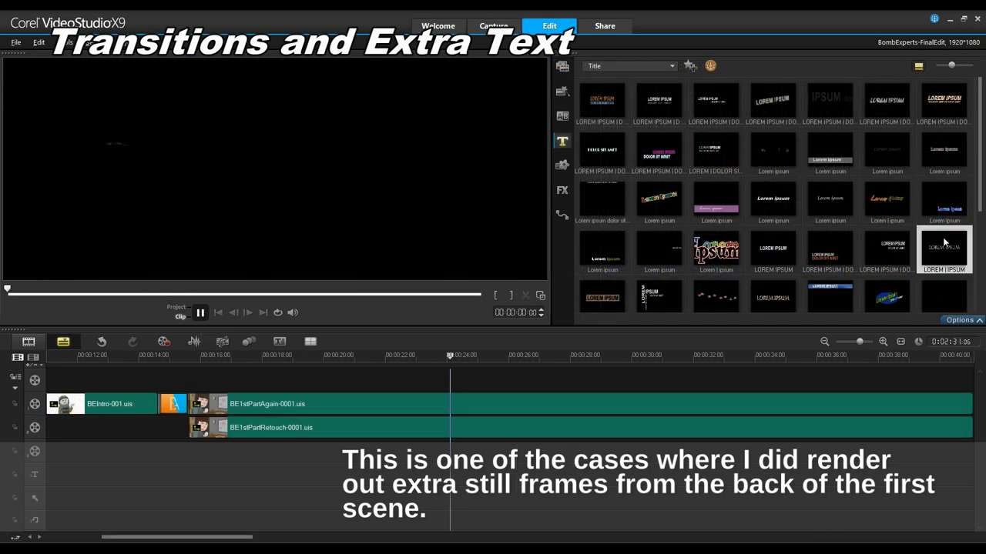
Step: Place a Lorem ipsum title preset on the title track near 24 seconds, over the green thought-bubble scene
left_click(944, 150)
left_click_drag(945, 150, 452, 482)
left_click(494, 355)
left_click(508, 476)
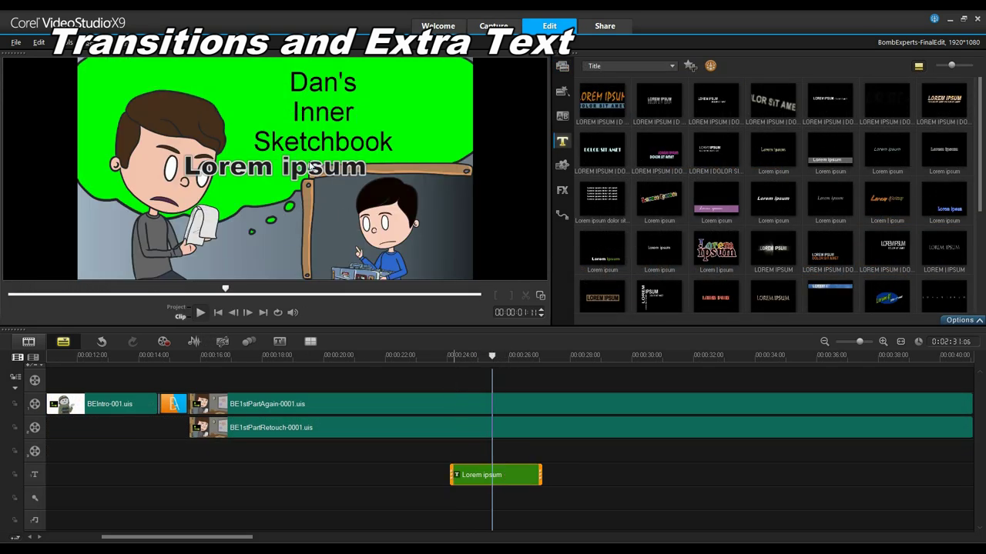
Step: Change the title to "Dan's Inner Sketchbook" on three lines, move it over the matching text in the green bubble and play it
double_click(310, 167)
left_click_drag(368, 167, 183, 173)
type("Dan's")
key("Return")
type("Inner")
key("Return")
type("S")
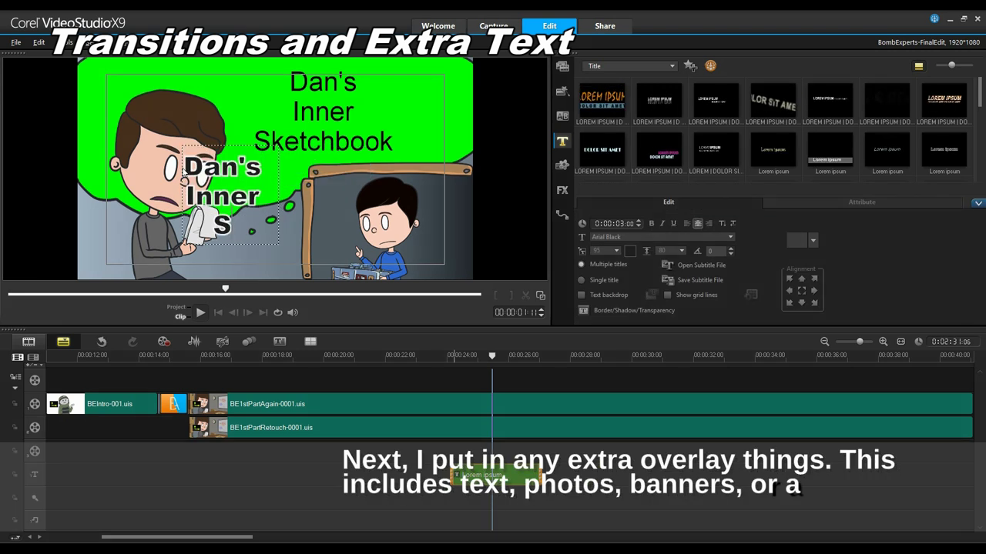
type("ketchbook")
left_click_drag(254, 166, 333, 115)
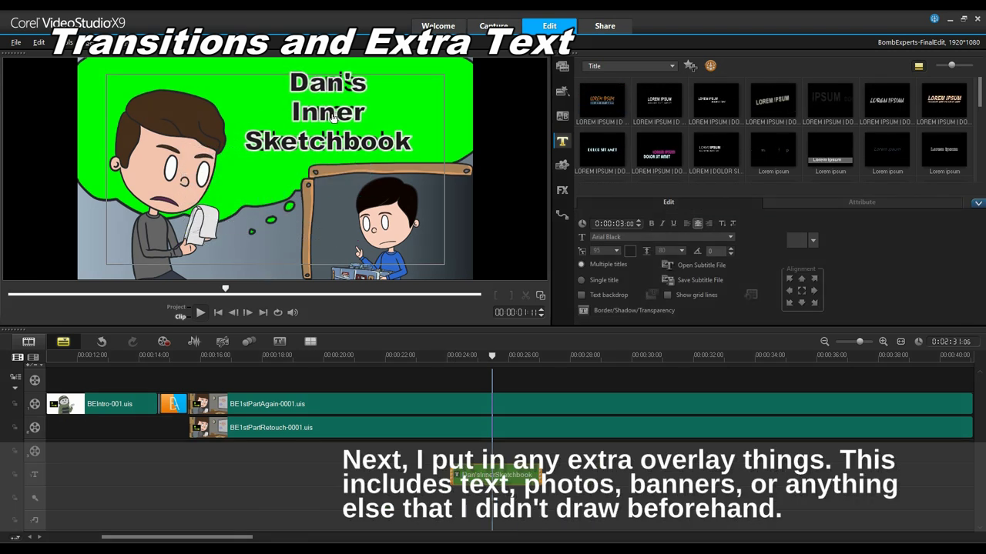
left_click(514, 355)
left_click(200, 311)
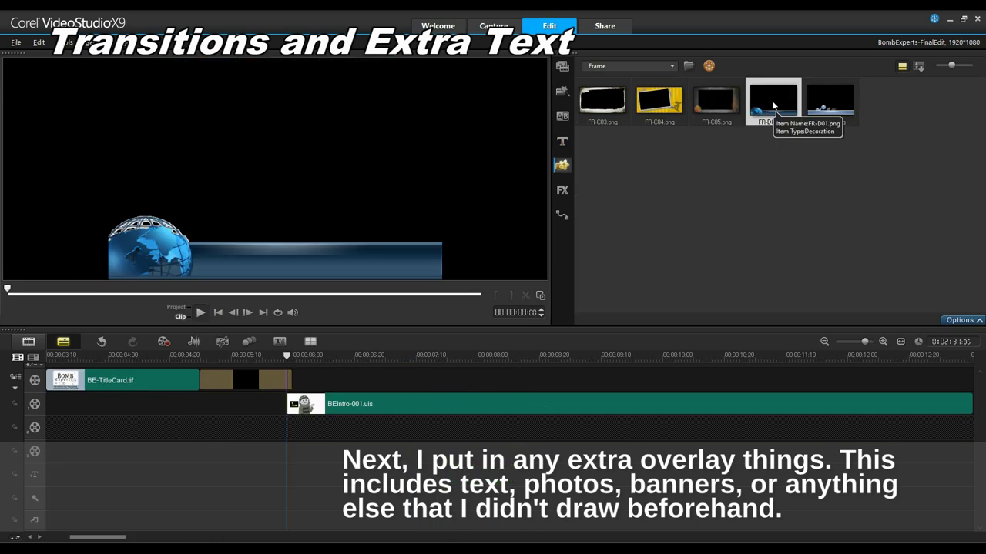
Step: Overlay the FR-D01.png banner at the start of BEIntro-001.uis and add the "Alright, he's done!" title preset, trimmed to the banner's length
left_click_drag(773, 105, 467, 456)
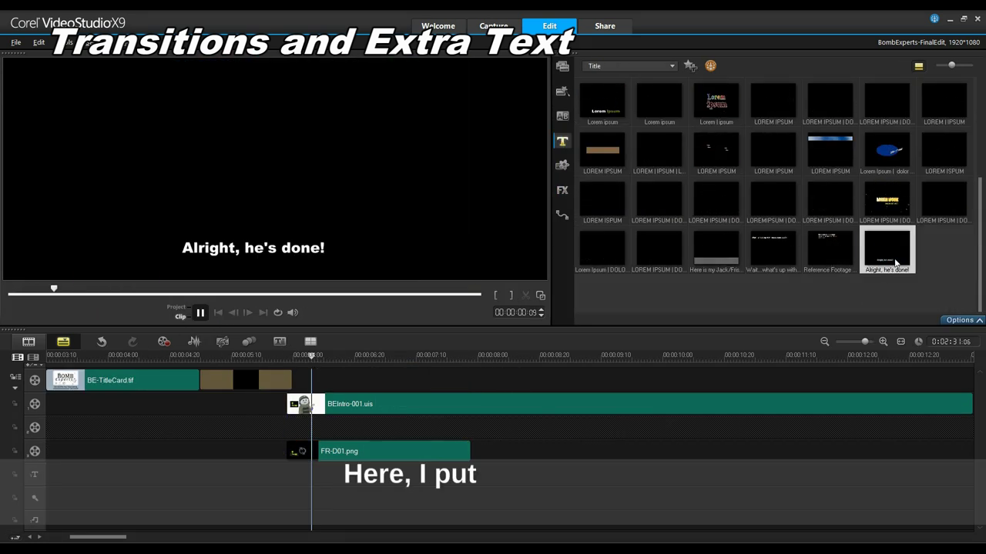
left_click_drag(294, 491, 291, 475)
left_click_drag(568, 475, 469, 476)
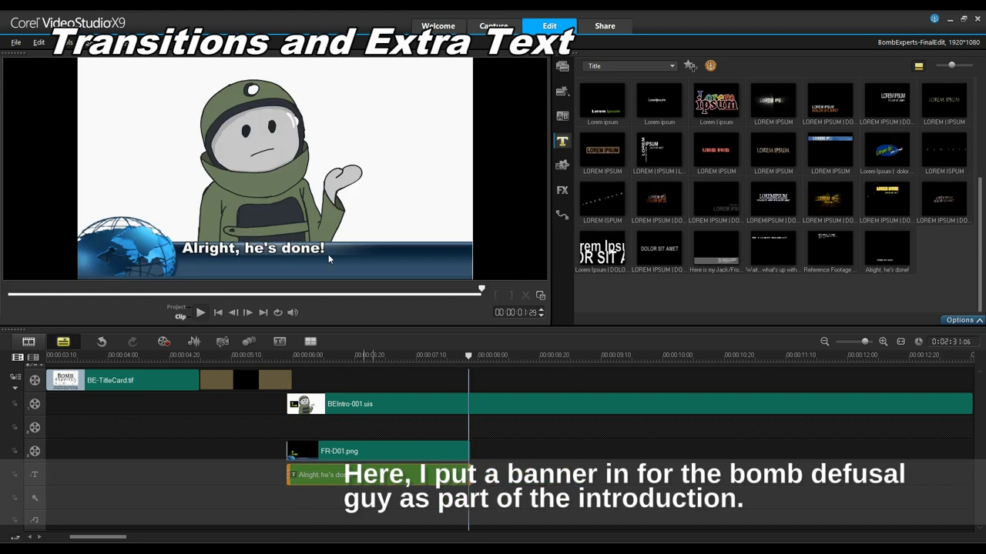
Step: Change the banner title to "Bomb Expert" and move both the FR-D01.png banner and its text higher in the frame
double_click(315, 257)
type("Bomb Expert")
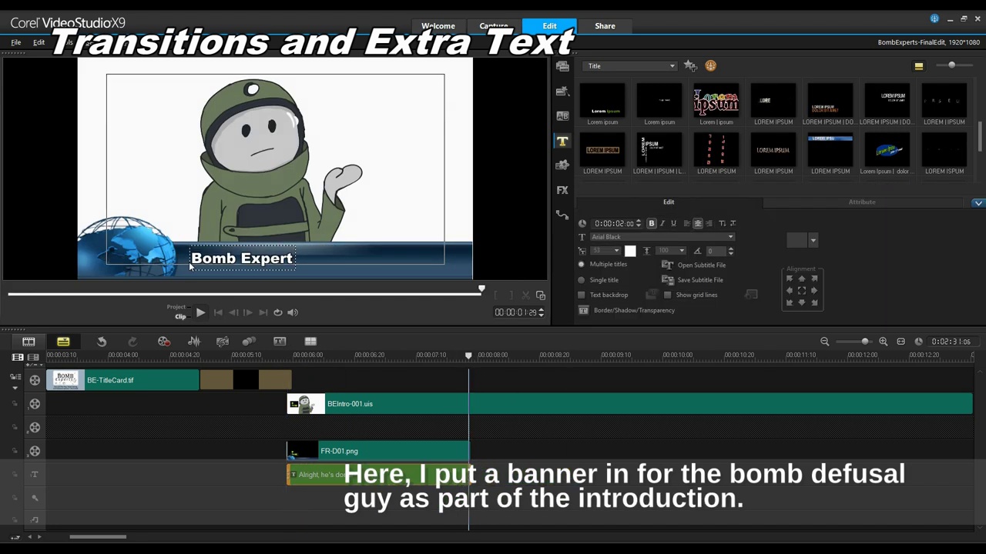
left_click(399, 455)
left_click_drag(372, 254, 387, 230)
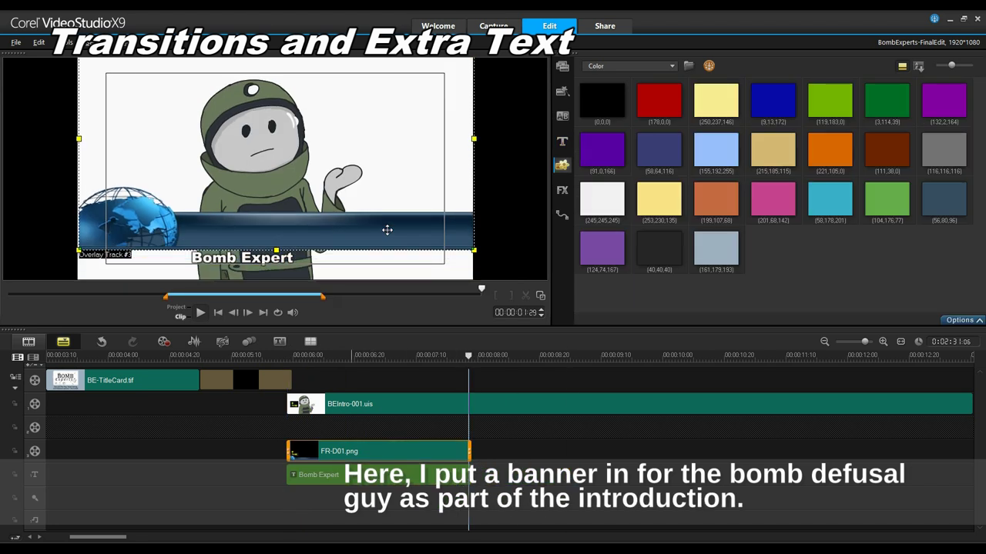
left_click(359, 476)
left_click_drag(270, 263, 284, 236)
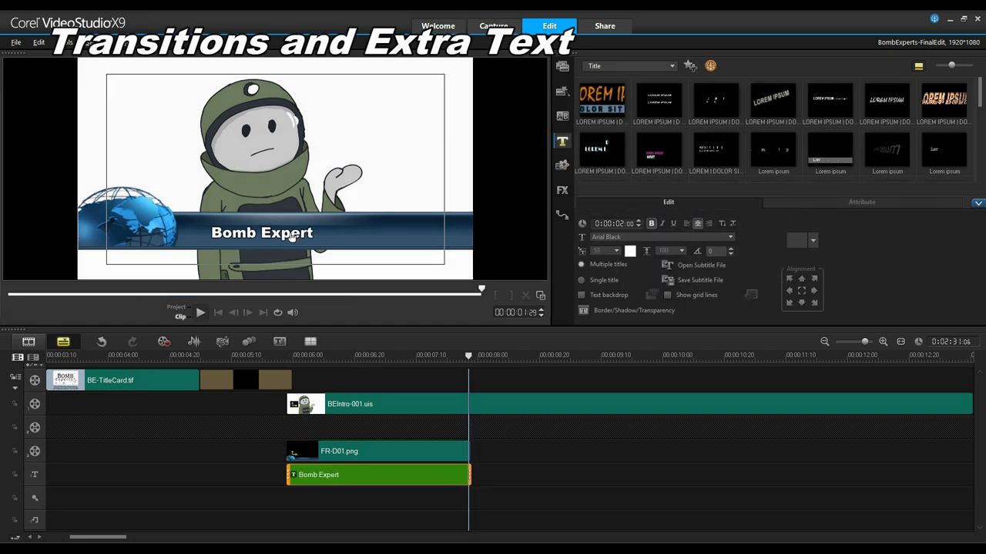
Step: Set the Bomb Expert title's font size to 80 and reposition the text on the banner
double_click(284, 232)
left_click(616, 251)
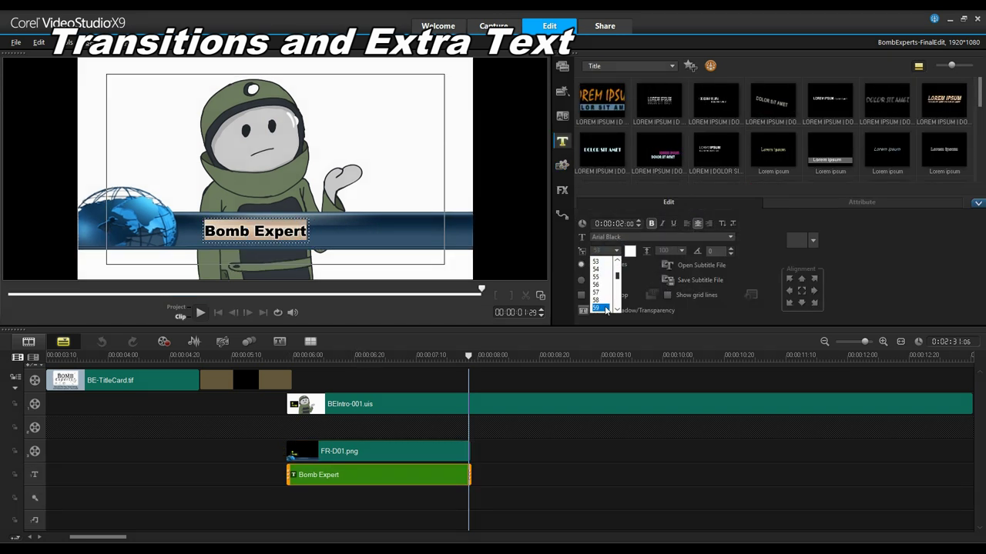
left_click(600, 307)
double_click(601, 251)
type("80")
left_click(345, 234)
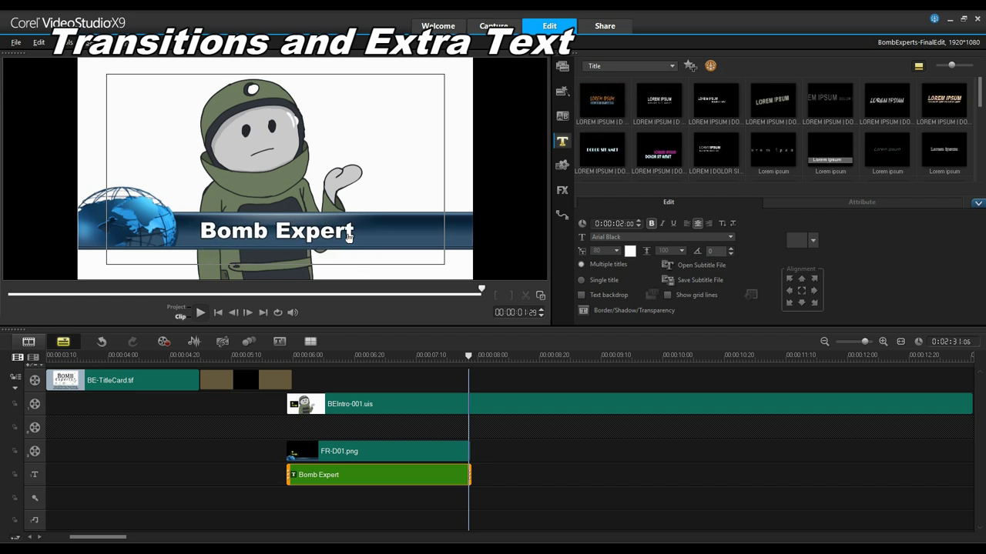
Step: Add the Side (1) transition from My Favorites to the ends of the FR-D01.png banner and the Bomb Expert title
left_click(562, 115)
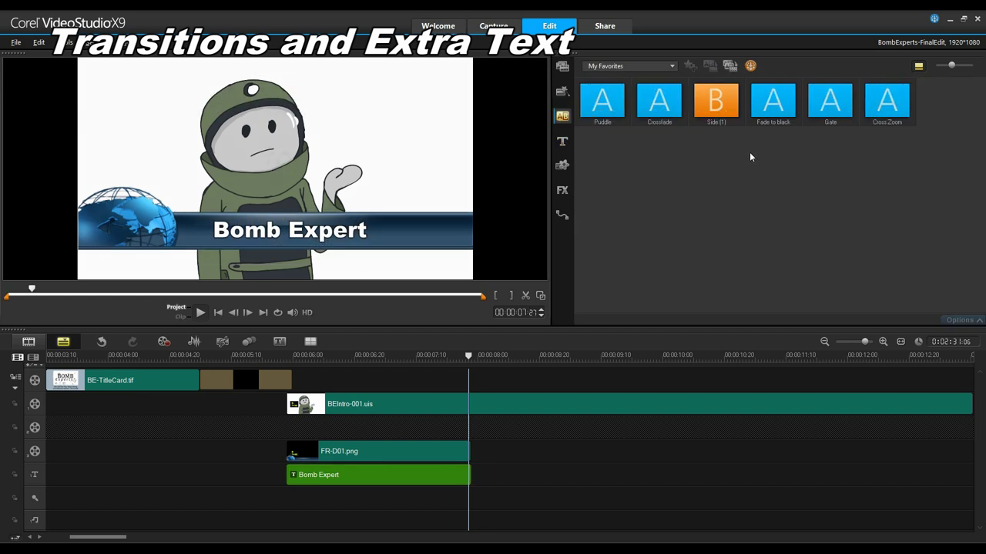
left_click_drag(716, 100, 457, 453)
left_click_drag(717, 100, 458, 475)
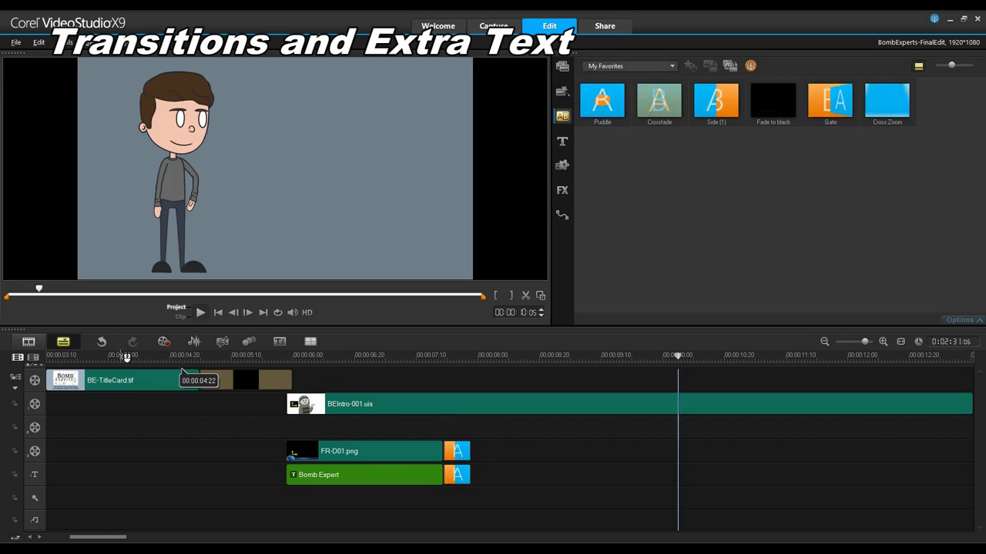
left_click(121, 355)
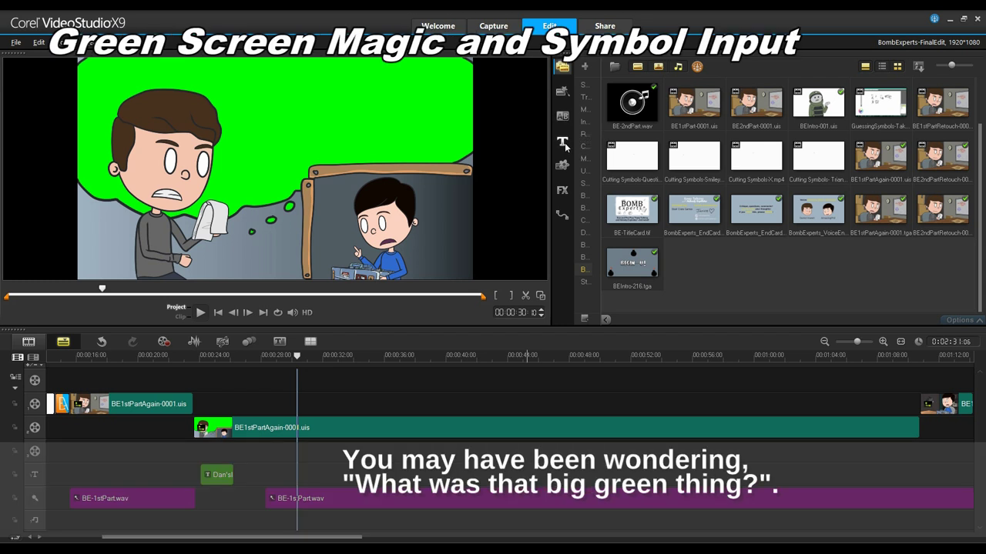
Step: Apply the Chroma Key filter from My Favorites to the green-screen BE1stPartAgain-0001.uis clip
left_click(563, 193)
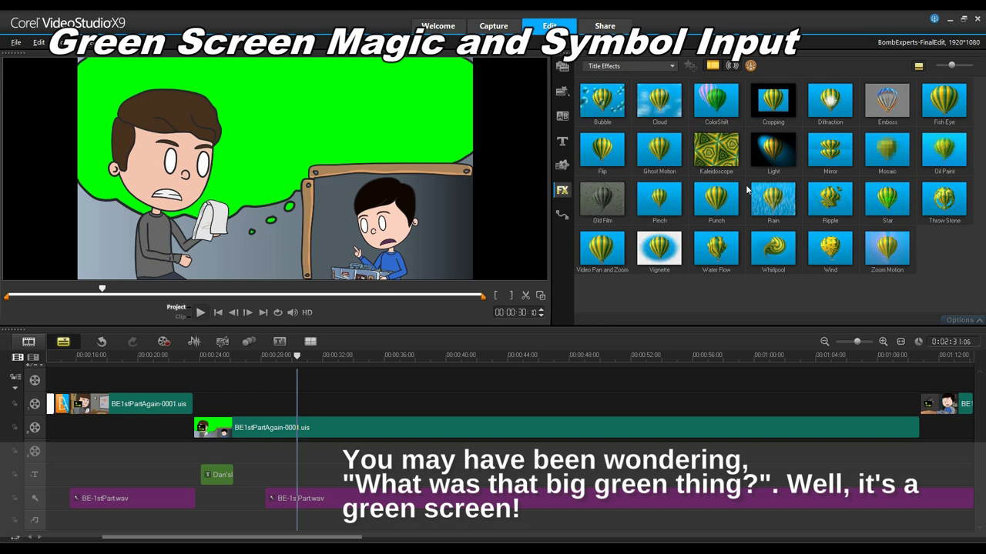
left_click(645, 69)
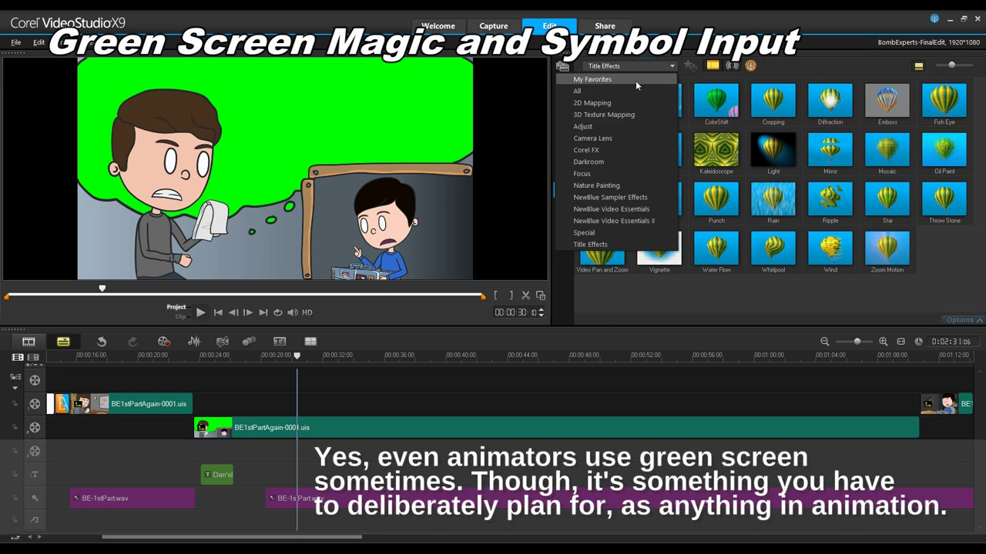
left_click(635, 81)
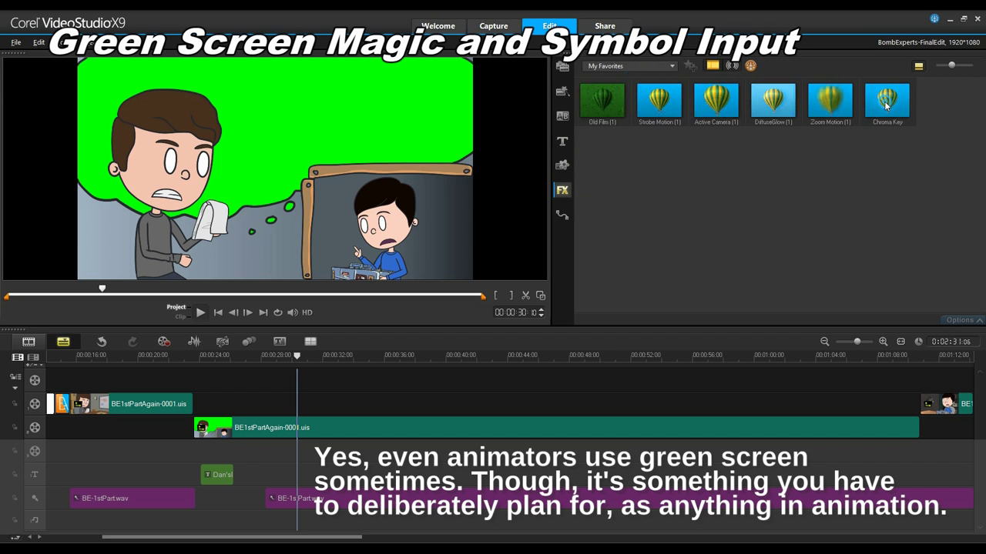
left_click_drag(677, 259, 262, 432)
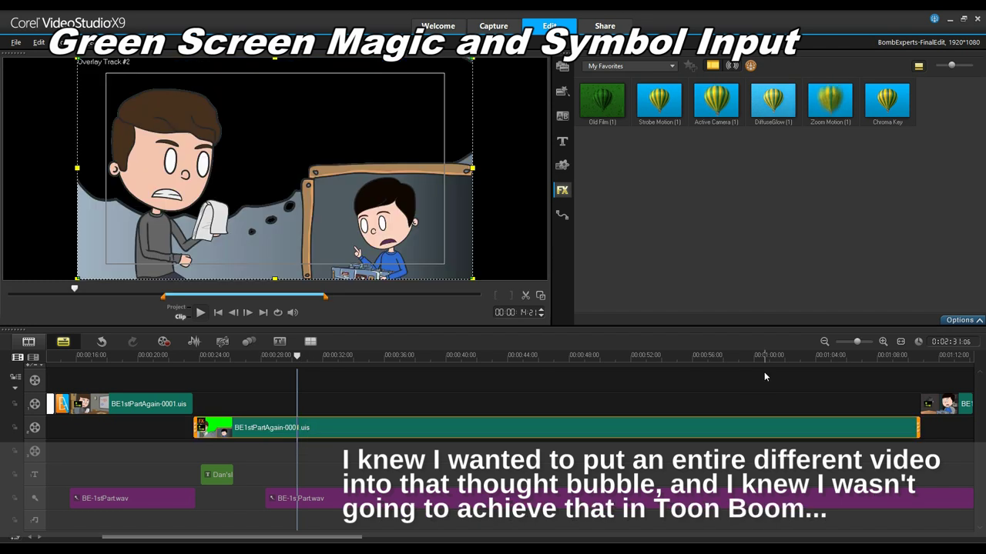
Step: Customize the Chroma Key filter with its mask checked, Sensitivity at 73.5 and Erase Spill at 55.0
left_click(979, 321)
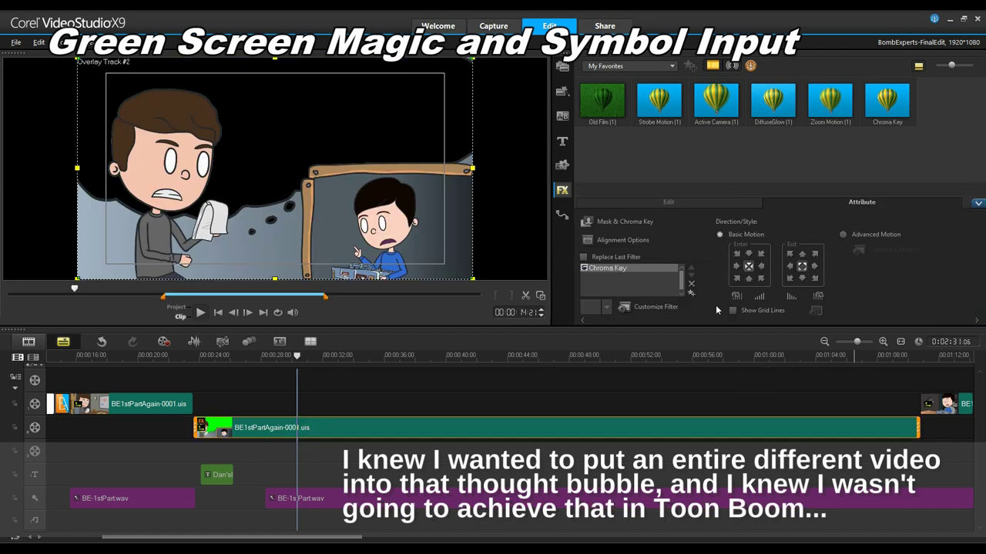
left_click(629, 307)
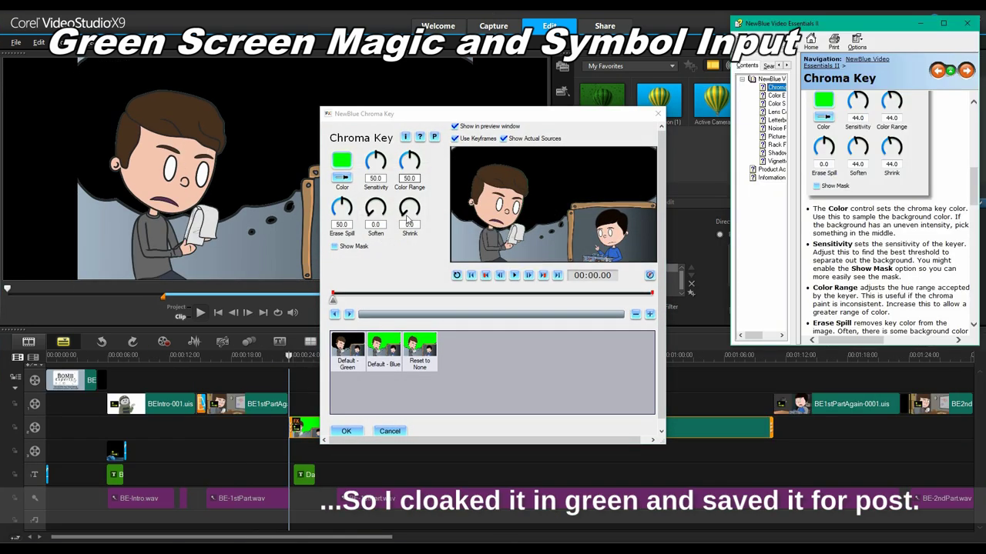
left_click(335, 247)
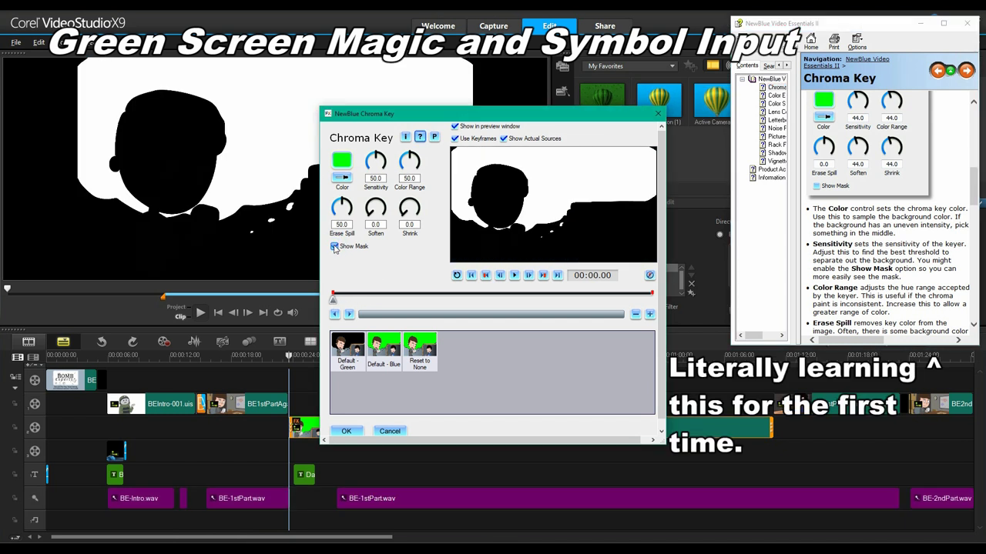
left_click(334, 247)
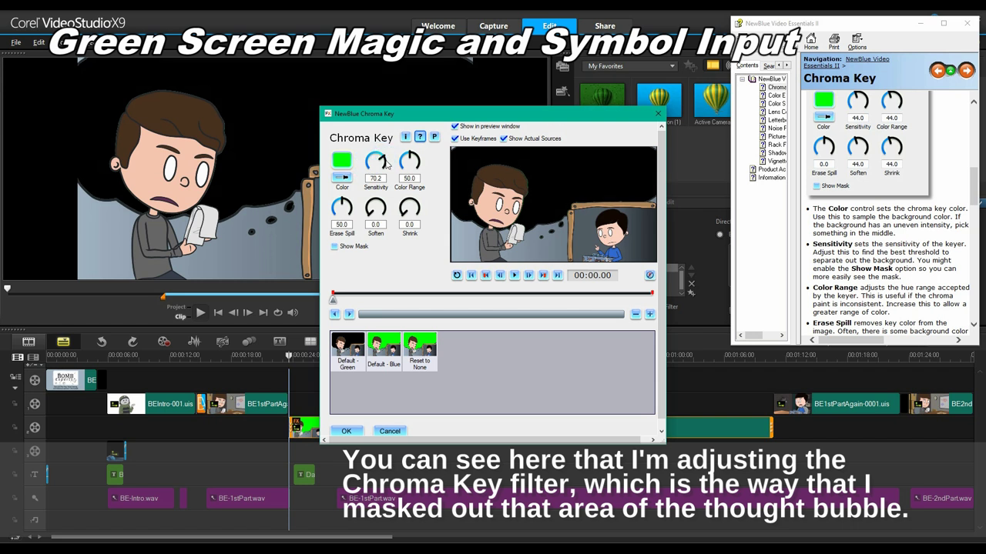
left_click_drag(385, 161, 385, 160)
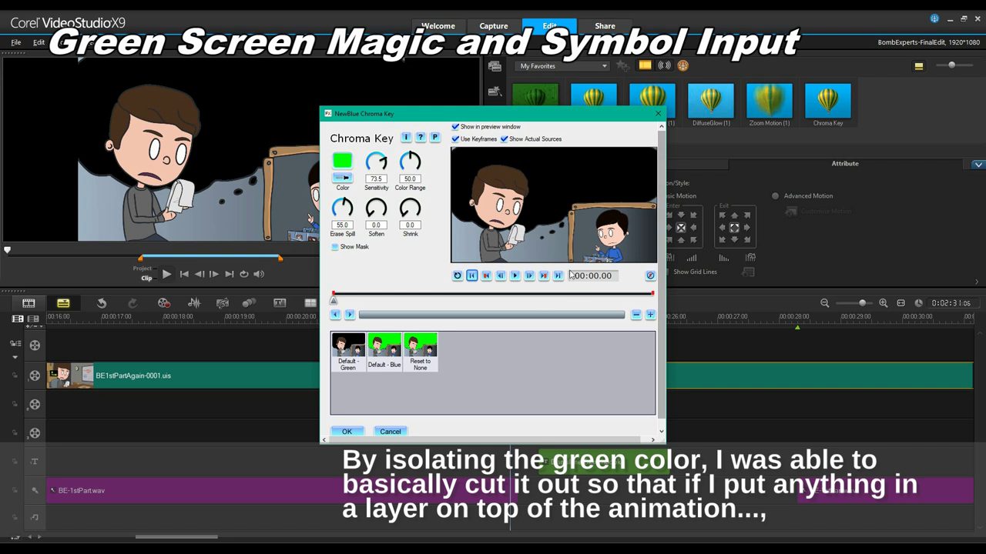
left_click(347, 431)
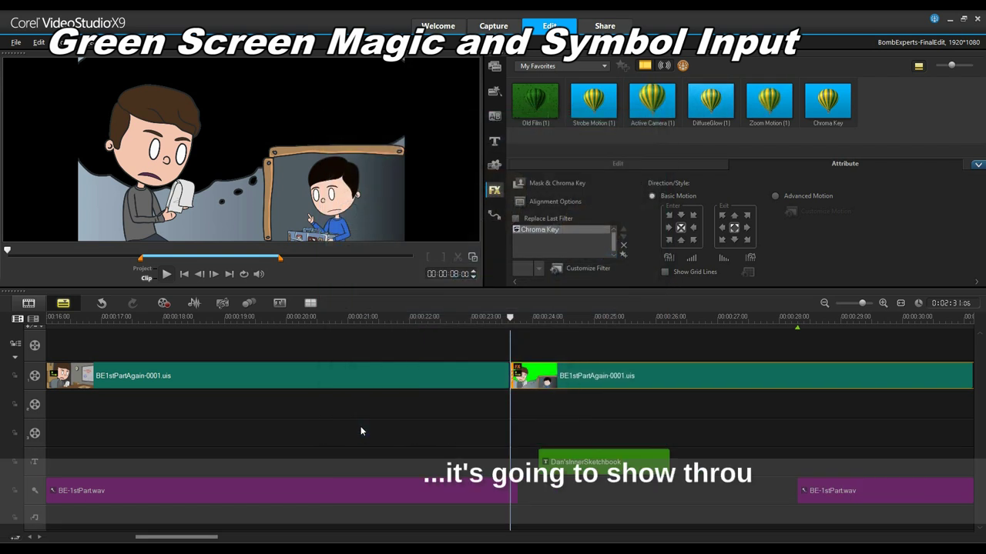
Step: Add the white (245,245,245) color graphic to the empty overlay track below the green-screen clip
left_click_drag(212, 538, 174, 538)
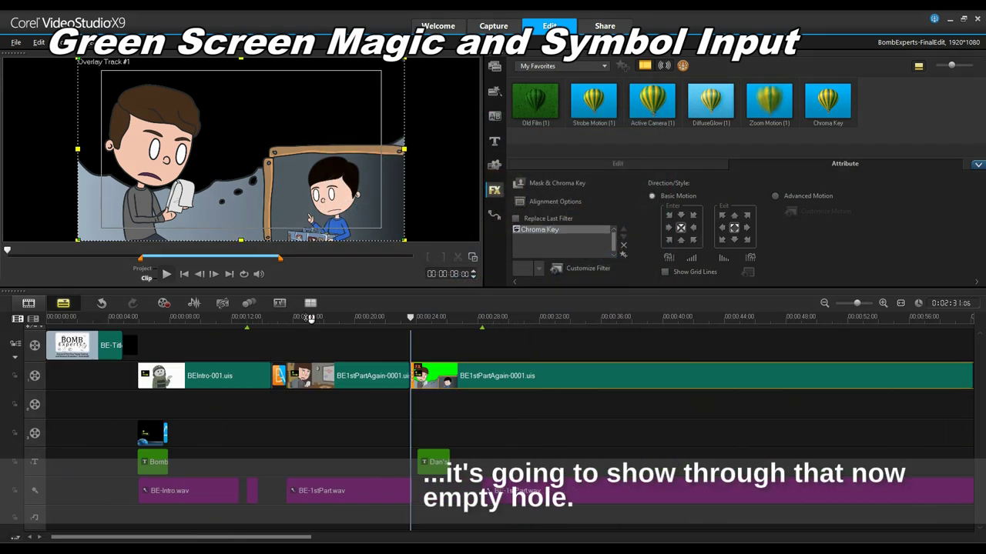
left_click(494, 164)
left_click(580, 66)
left_click(577, 82)
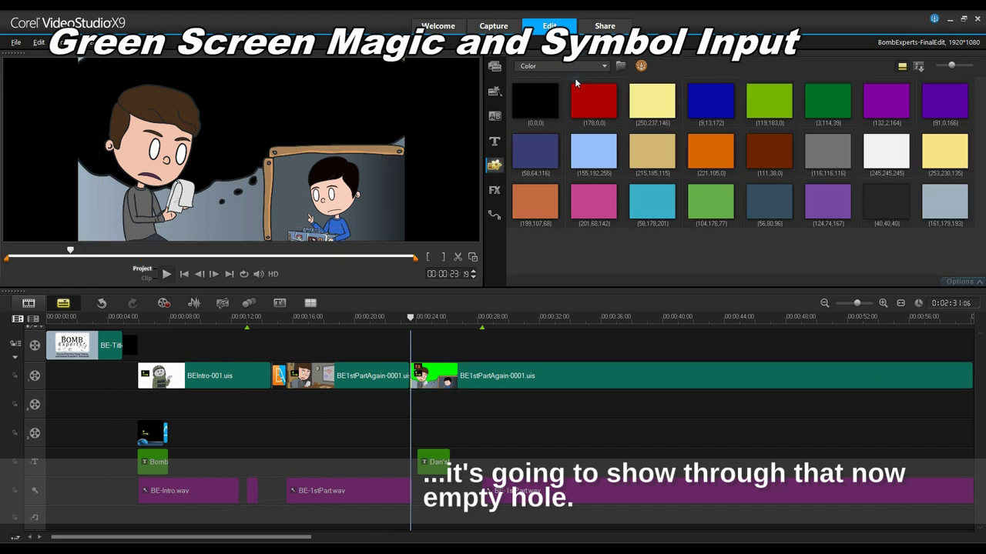
left_click_drag(886, 152, 292, 407)
Step: Move the green-screen clip down to the third overlay track and the white color clip up to the first
left_click_drag(242, 536, 303, 537)
scroll(365, 317, "down", 1)
left_click_drag(367, 376, 401, 411)
left_click_drag(229, 405, 359, 378)
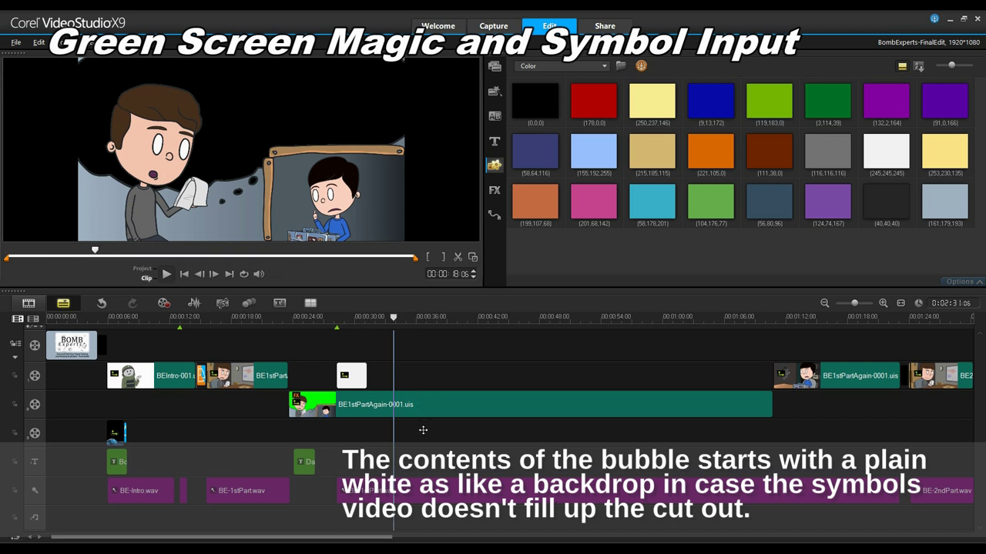
left_click_drag(423, 407, 418, 431)
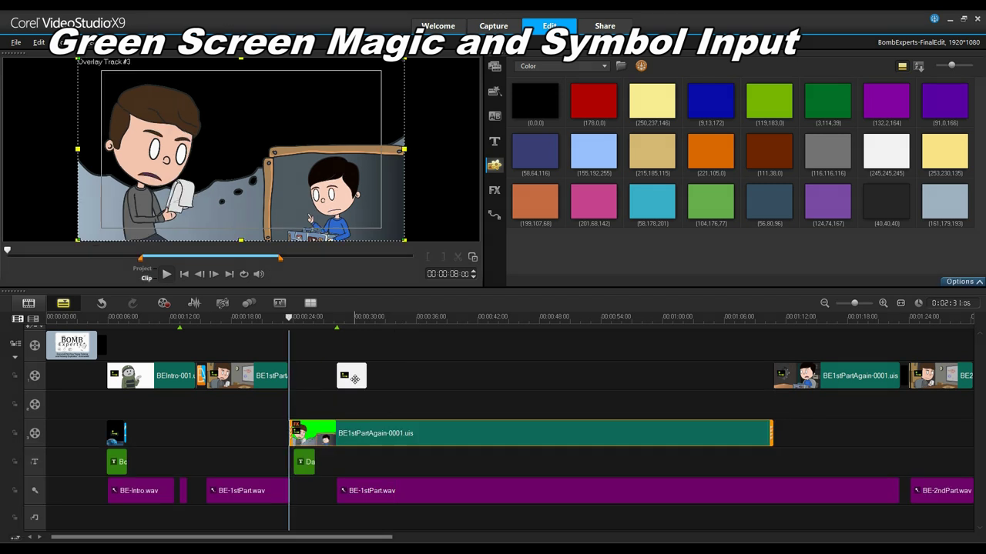
Step: Align the white color clip with the start of the green-screen clip and stretch it to the same end point
left_click_drag(354, 379, 552, 372)
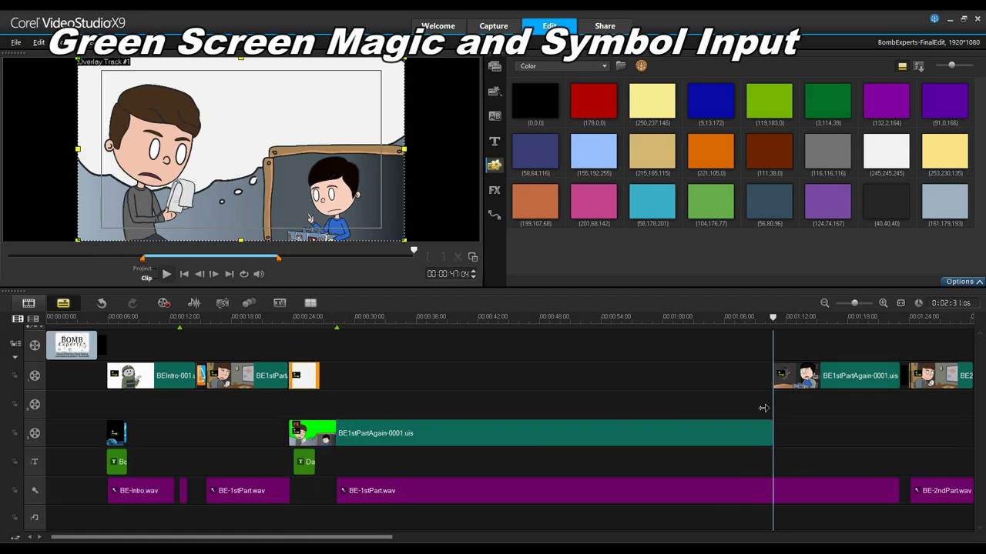
left_click_drag(763, 408, 767, 408)
left_click_drag(773, 318, 784, 337)
left_click_drag(784, 337, 790, 336)
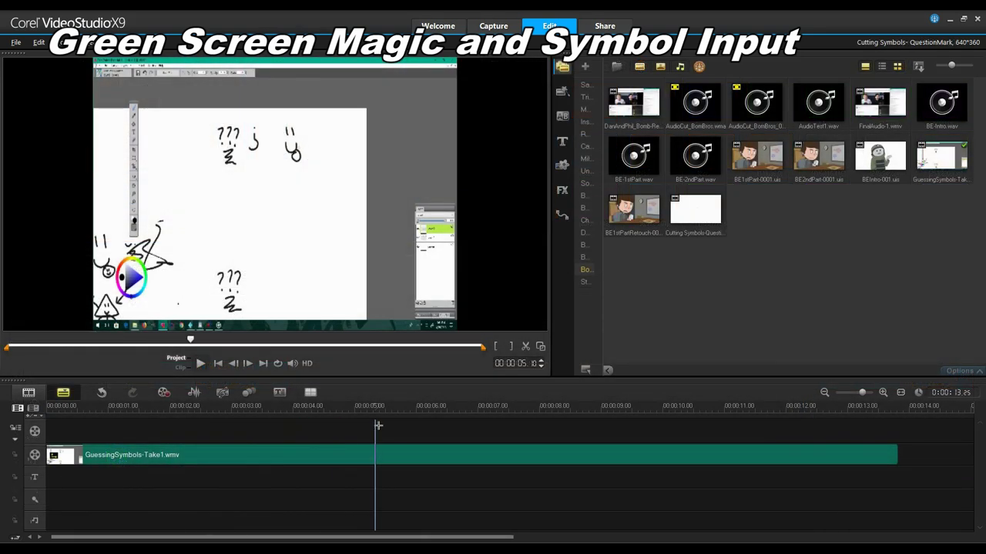
Step: In the Cutting Symbols- QuestionMark project, trim the end of GuessingSymbols-Take1.wmv to a length of about 11 seconds
left_click_drag(767, 387, 752, 387)
left_click_drag(896, 455, 763, 464)
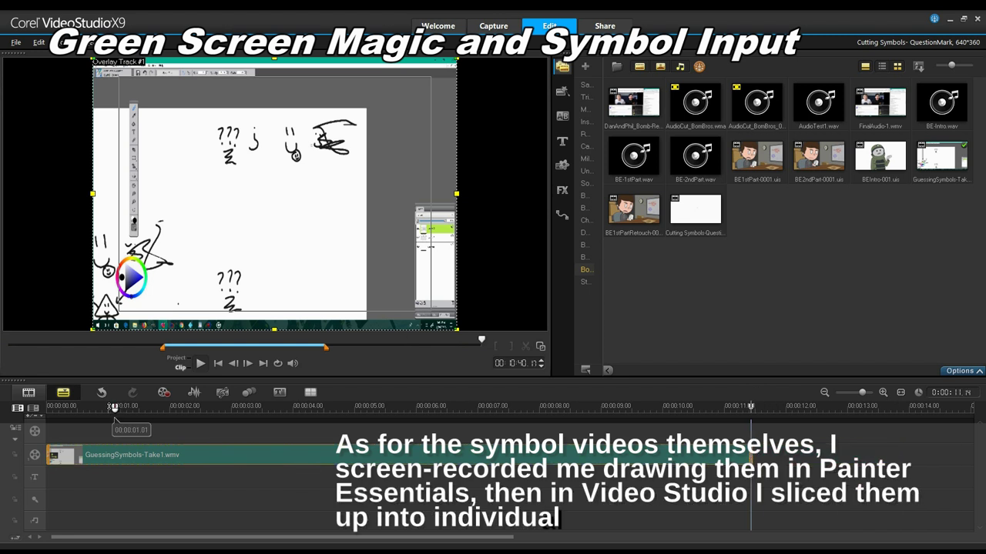
Step: Enlarge GuessingSymbols-Take1.wmv near its beginning so the drawn symbols fill more of the frame
left_click(65, 407)
left_click(189, 460)
right_click(296, 134)
left_click(342, 204)
right_click(296, 179)
left_click(332, 222)
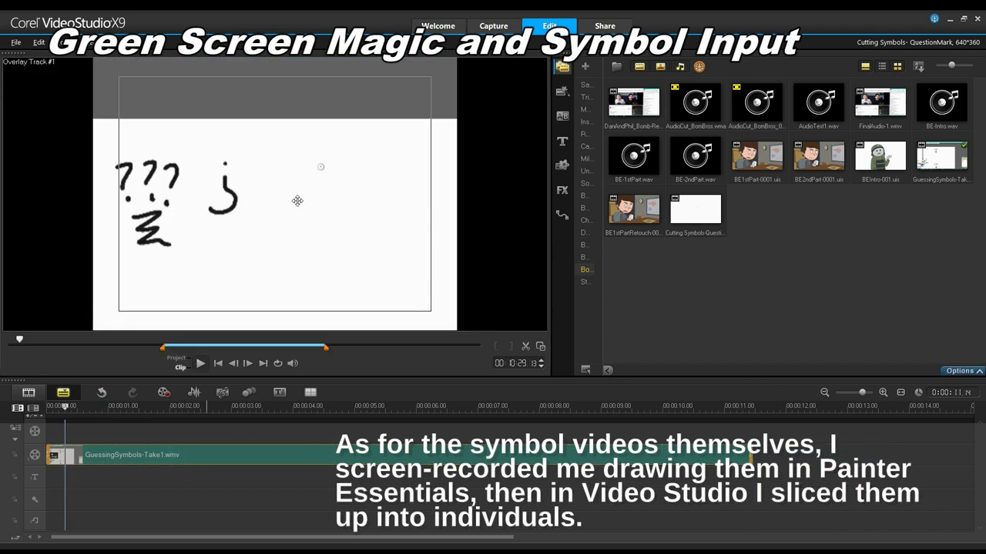
Step: Crop GuessingSymbols-Take1.wmv around the drawn symbols with the Cropping filter, setting the width to 30%, and play the result
left_click_drag(65, 407, 120, 384)
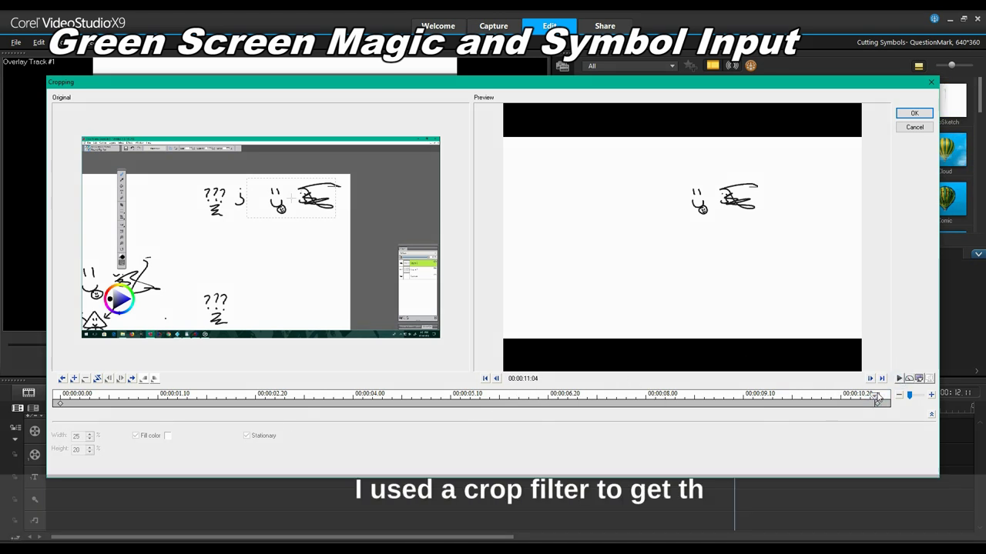
left_click_drag(83, 436, 71, 433)
type("30")
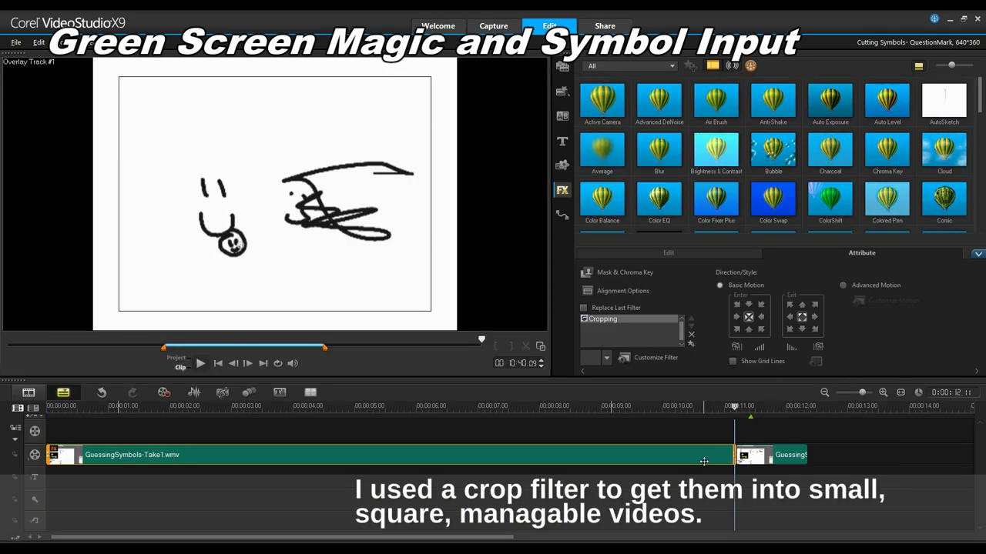
right_click(708, 100)
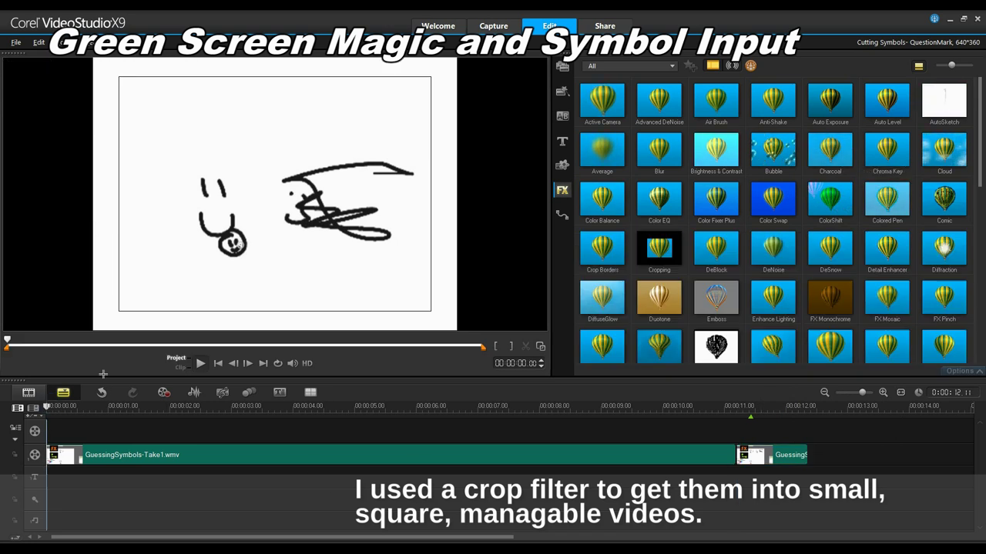
left_click(201, 363)
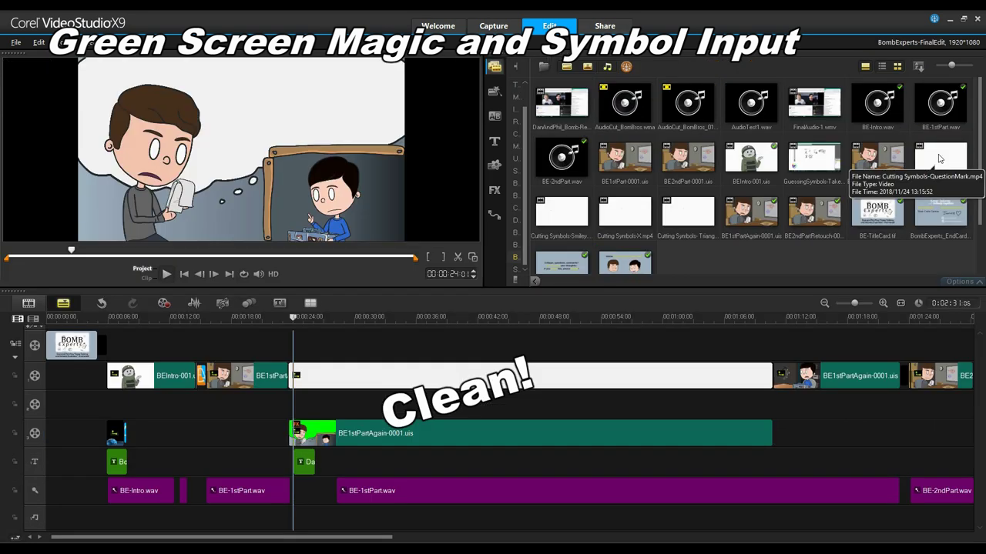
Step: In the BombExperts-FinalEdit project, place Cutting Symbols-QuestionMark.mp4 on the second overlay track at about 25 seconds and play from there
left_click(940, 158)
left_click_drag(940, 158, 307, 416)
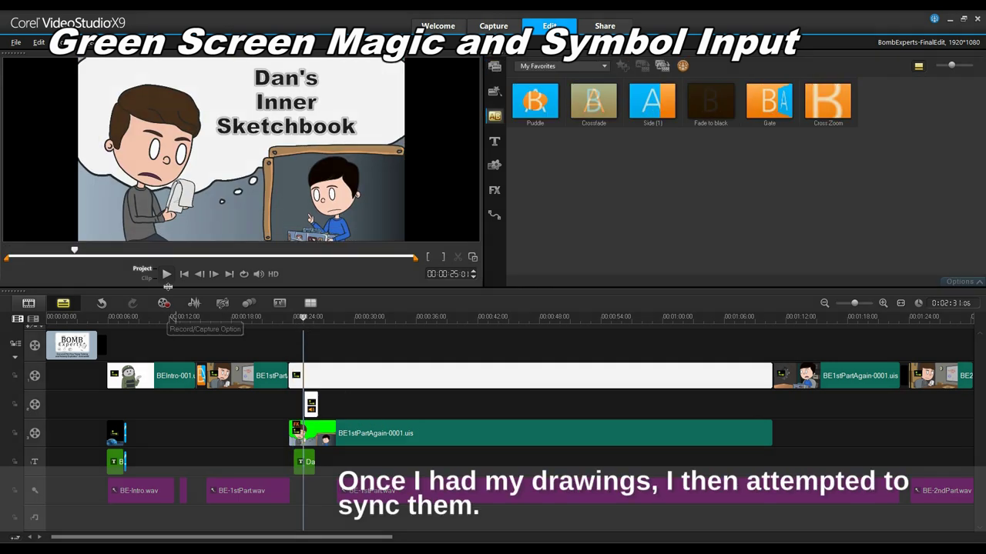
left_click(164, 275)
left_click(165, 275)
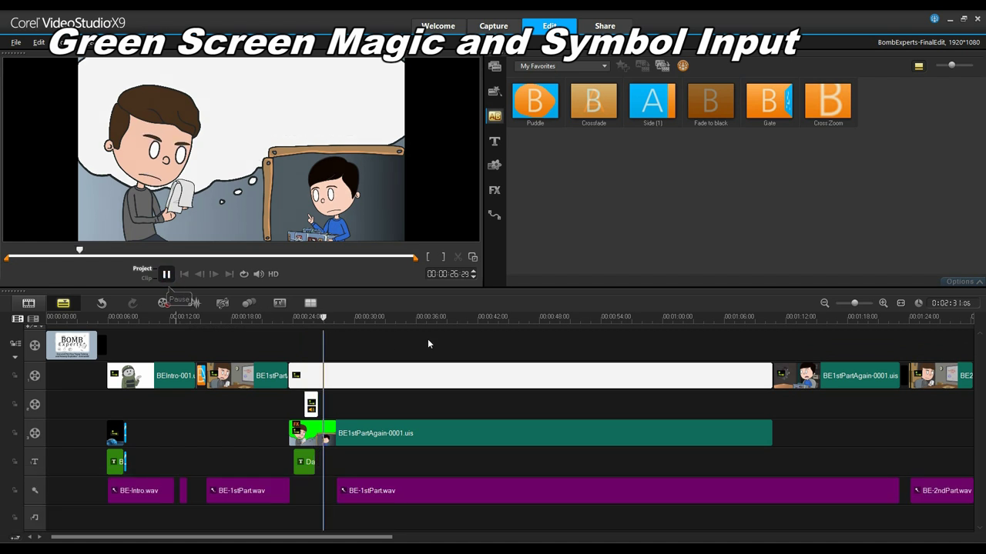
Step: Move Cutting Symbols-QuestionMark.mp4 along the second overlay track to start at about 29:13
scroll(400, 322, "up", 2)
scroll(400, 327, "down", 3)
left_click(327, 320)
left_click_drag(359, 406, 491, 407)
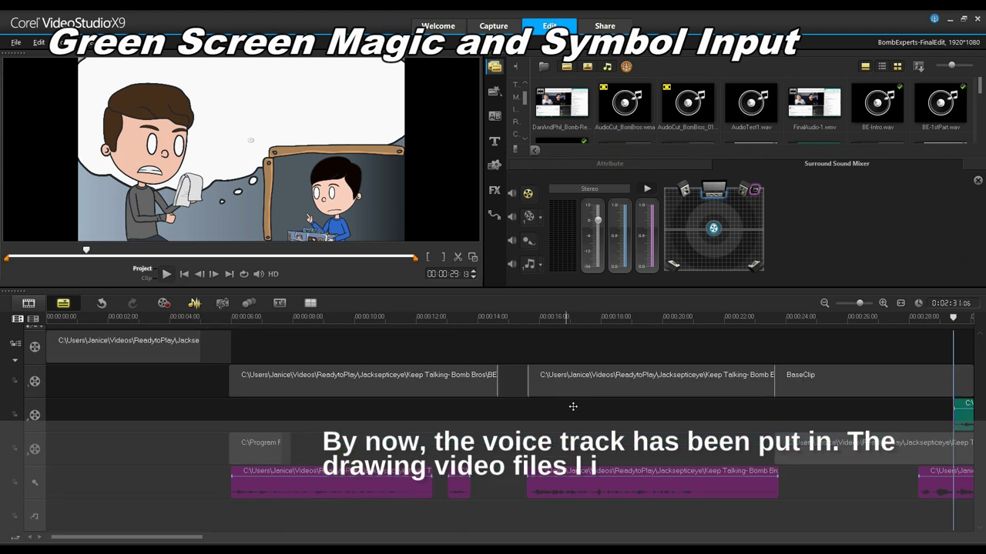
Step: Compare the question mark clip's waveform with the BE-1stPart.wav voice track and play the section from about 28 seconds
left_click_drag(191, 538, 306, 538)
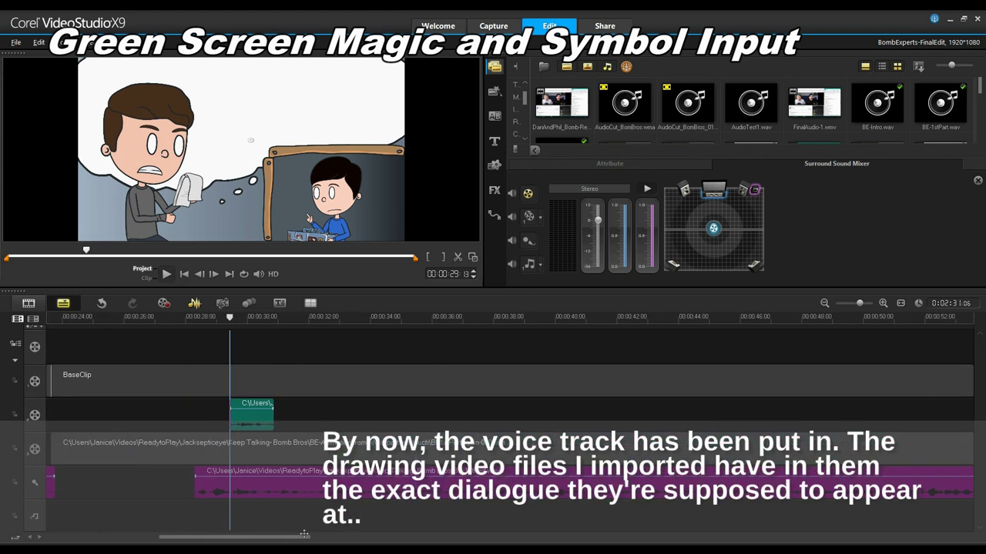
scroll(278, 326, "up", 1)
scroll(490, 305, "up", 2)
left_click_drag(514, 322, 339, 374)
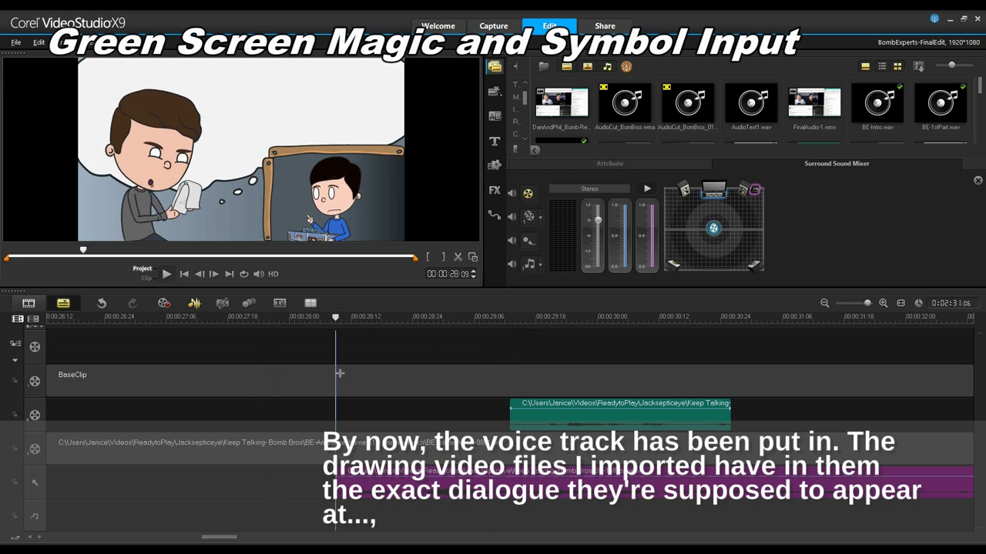
scroll(369, 321, "down", 3)
scroll(493, 439, "up", 2)
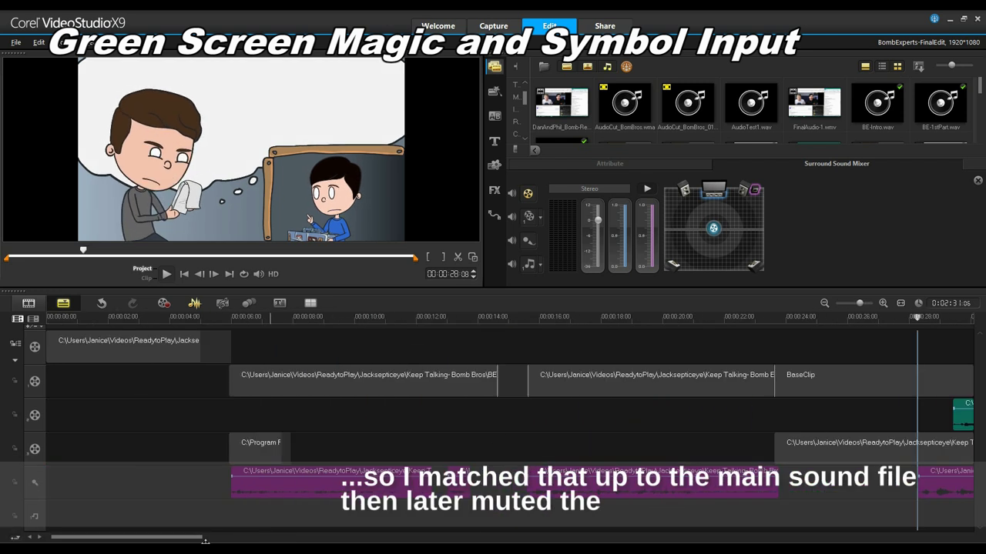
left_click_drag(199, 538, 252, 535)
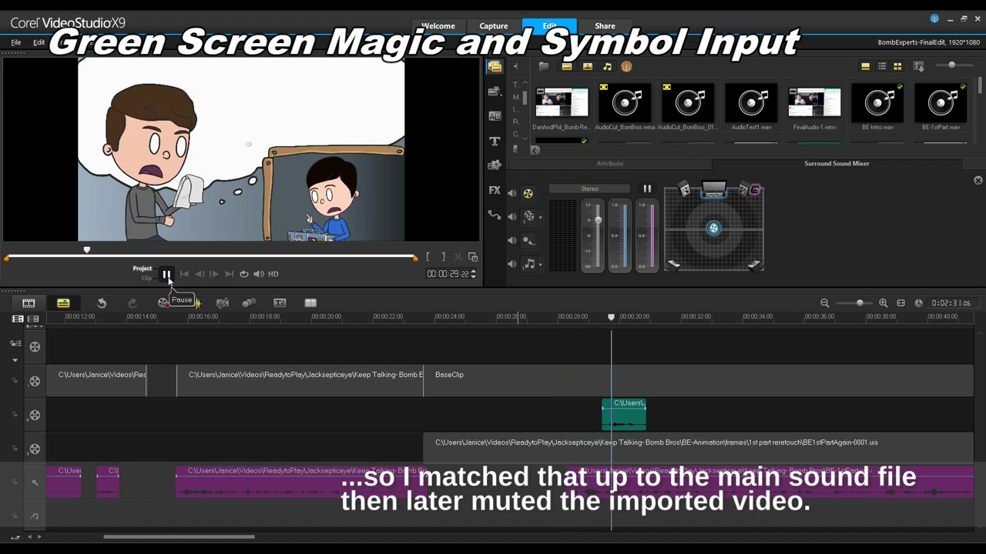
left_click(166, 275)
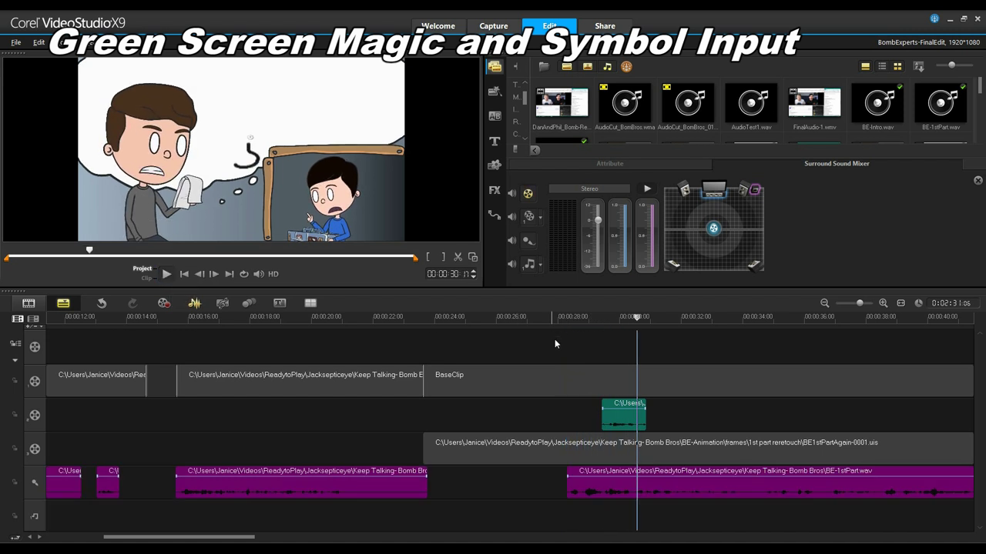
Step: Shift Cutting Symbols-QuestionMark.mp4 slightly earlier to about 29:09 to match the voice waveform, and play the section back
scroll(624, 320, "up", 3)
scroll(624, 319, "up", 1)
left_click_drag(407, 416, 391, 424)
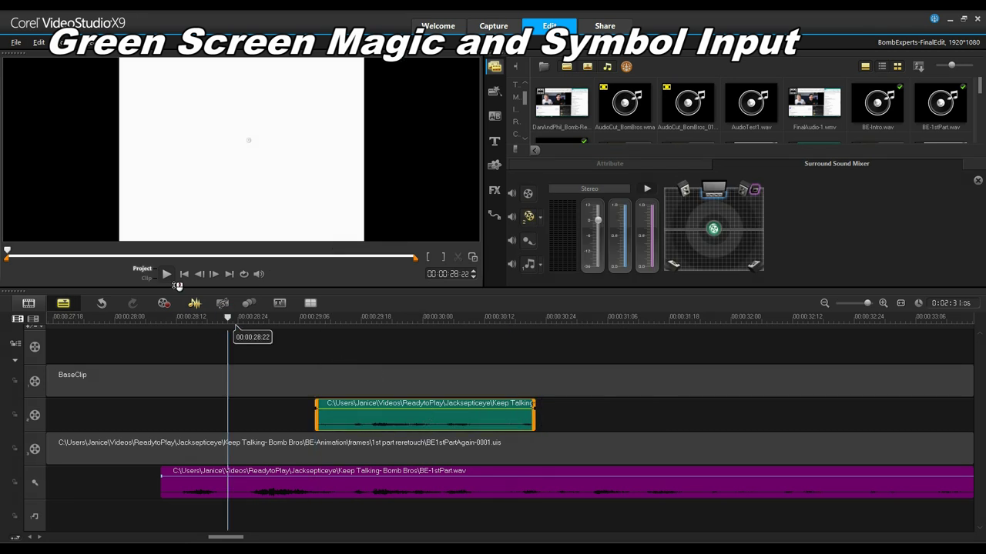
left_click(166, 275)
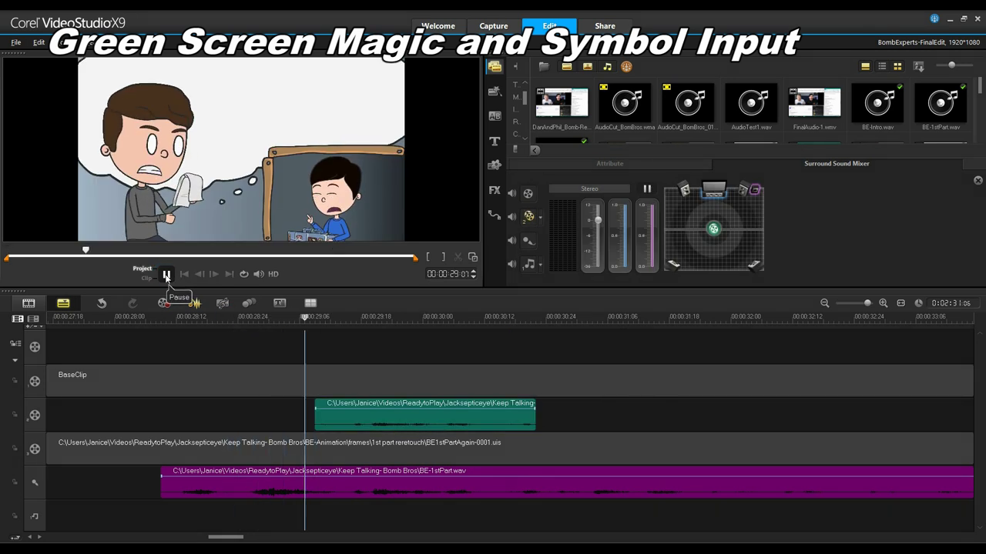
left_click(165, 275)
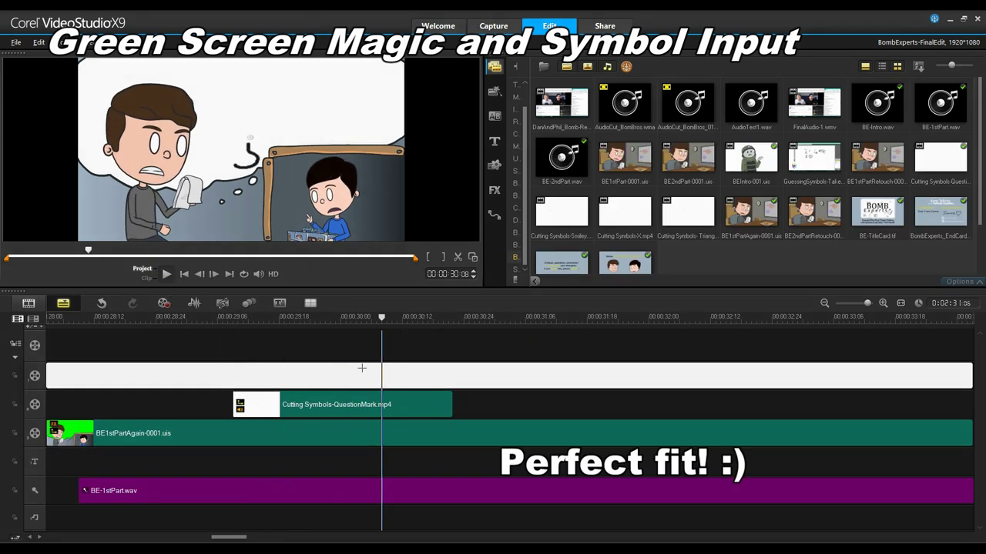
left_click(352, 404)
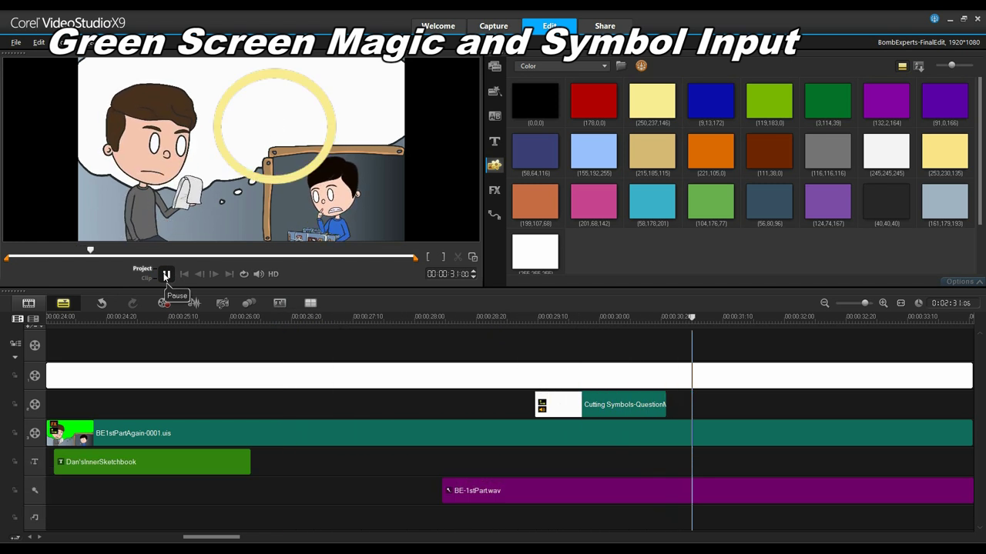
left_click(164, 275)
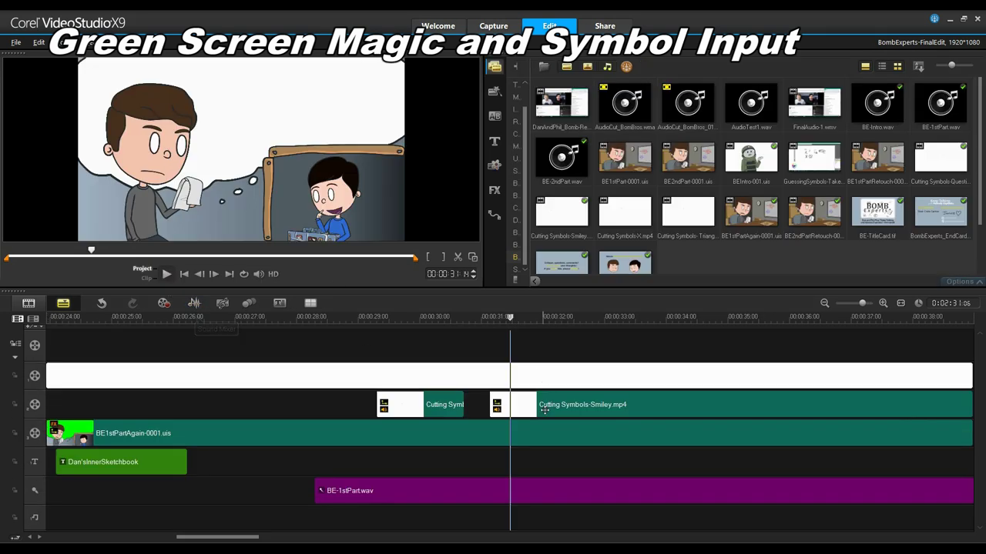
Step: Position the Cutting Symbols-Smiley.mp4 overlay so its drawing fits the white thought bubble, checking it at several points of the clip
left_click(659, 417)
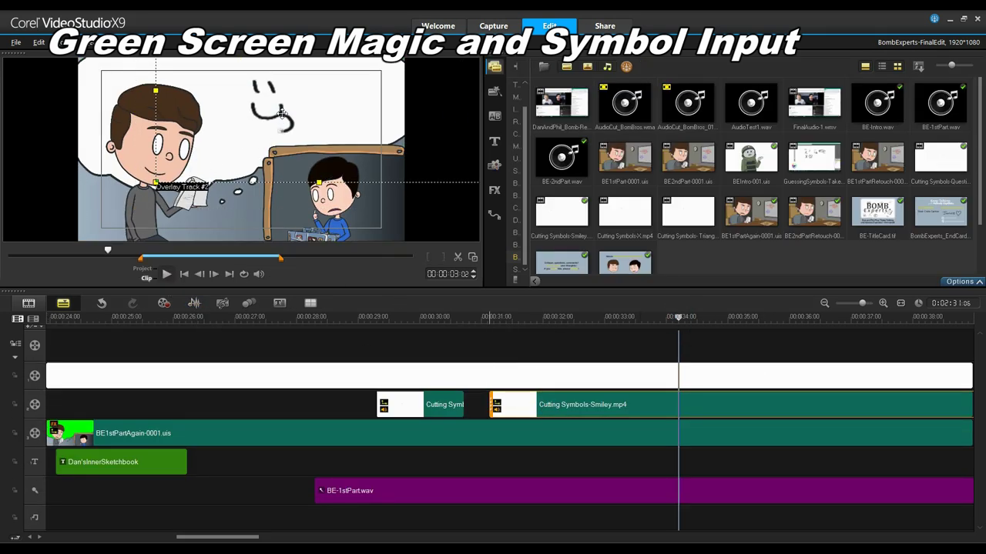
left_click_drag(465, 315, 892, 301)
left_click_drag(217, 538, 271, 537)
left_click_drag(266, 317, 592, 318)
left_click(337, 108)
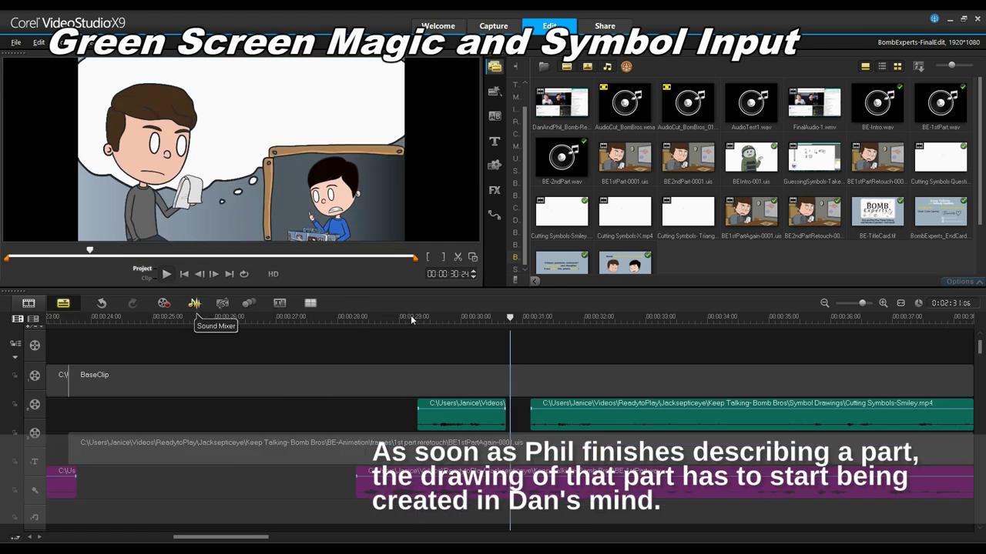
Step: Slide Cutting Symbols-Smiley.mp4 earlier so it starts just after the question mark clip, in time with the voice track, and play the section
scroll(411, 320, "up", 1)
left_click(596, 419)
left_click(585, 320)
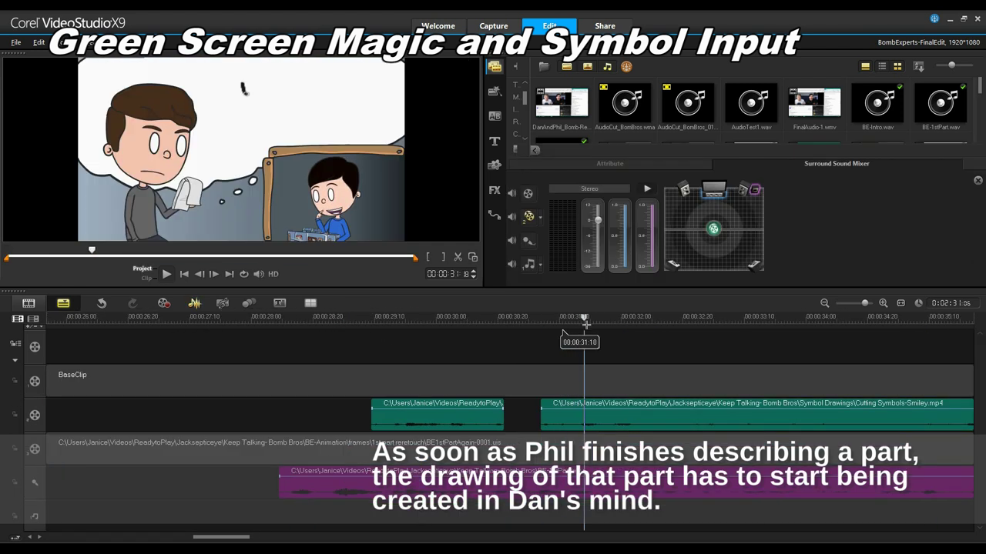
left_click_drag(544, 416, 513, 415)
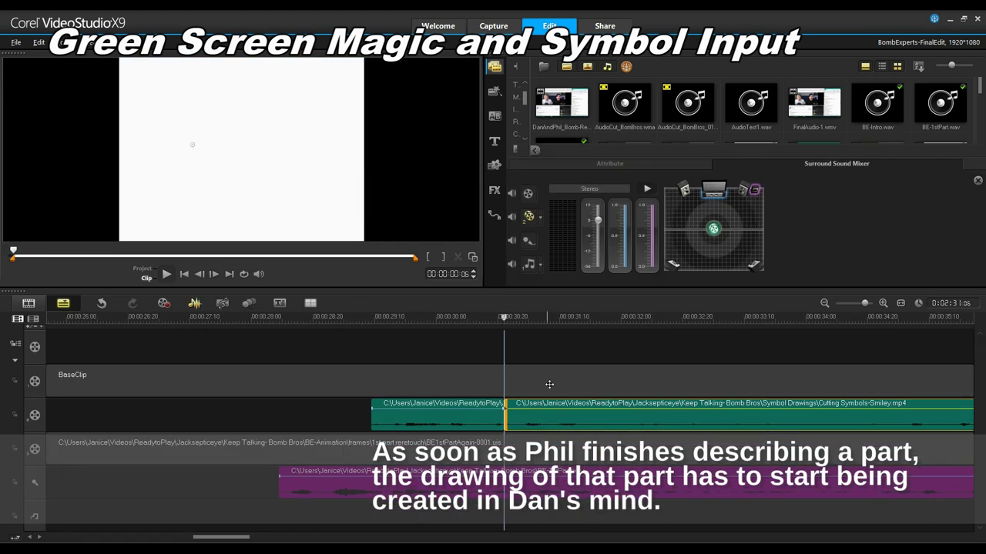
left_click_drag(573, 427, 574, 416)
left_click(532, 319)
left_click(538, 318)
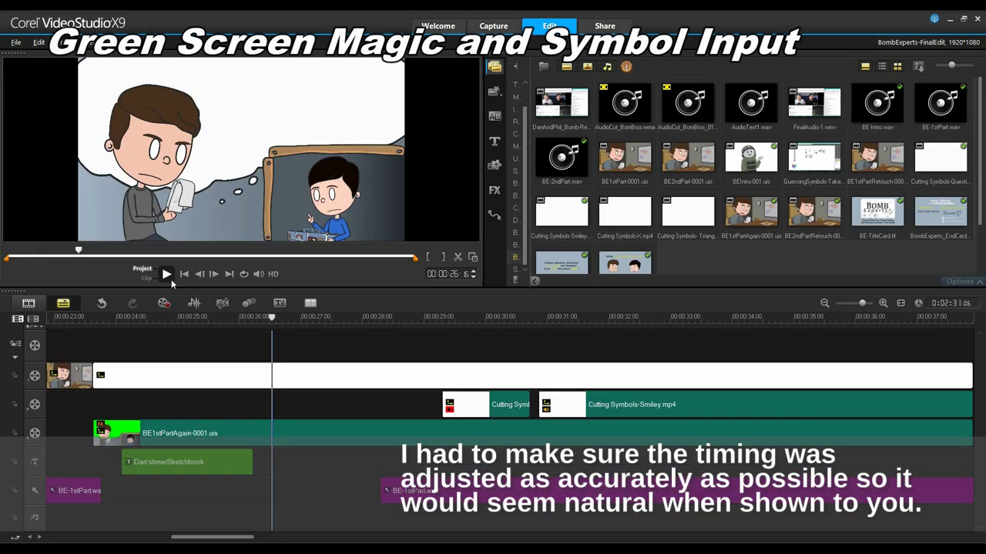
left_click(165, 274)
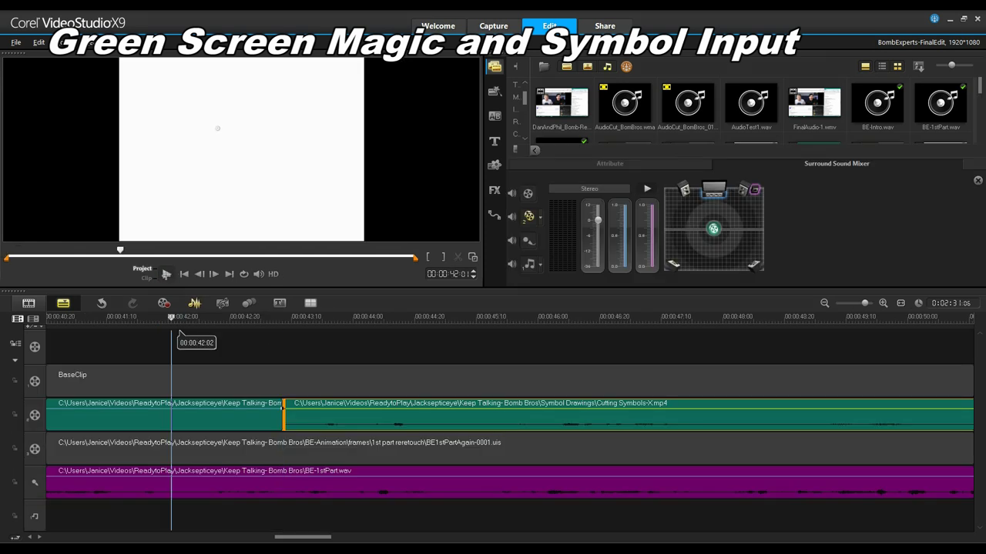
Step: Play the section around Cutting Symbols-X.mp4, mute that clip and select it with the playhead at 45:06
left_click(166, 274)
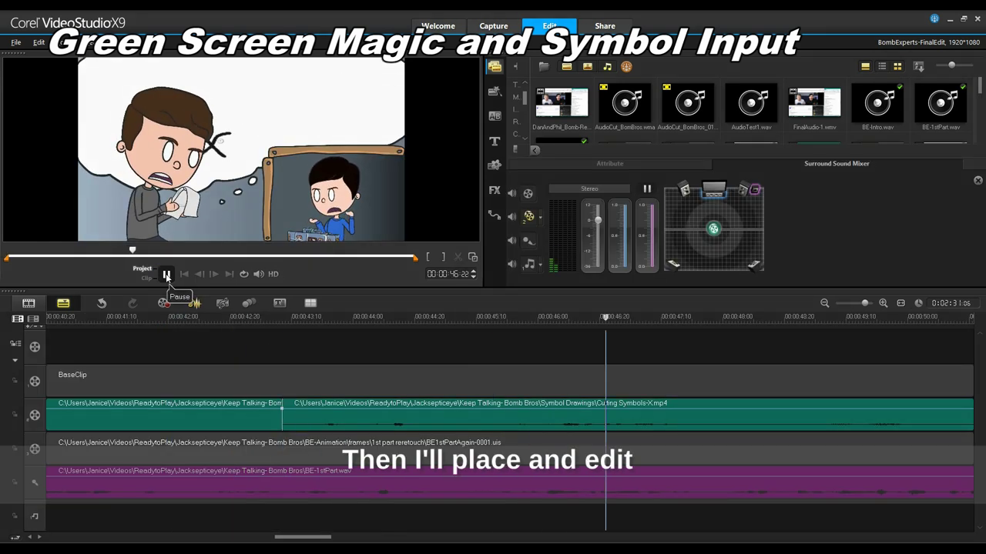
left_click(167, 274)
right_click(328, 424)
left_click(376, 210)
right_click(356, 420)
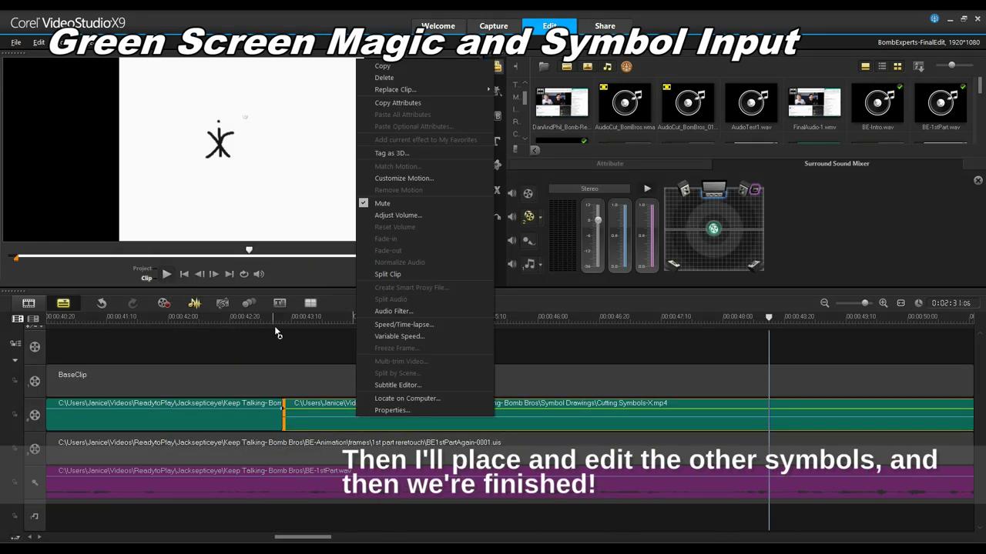
left_click(275, 332)
left_click(464, 318)
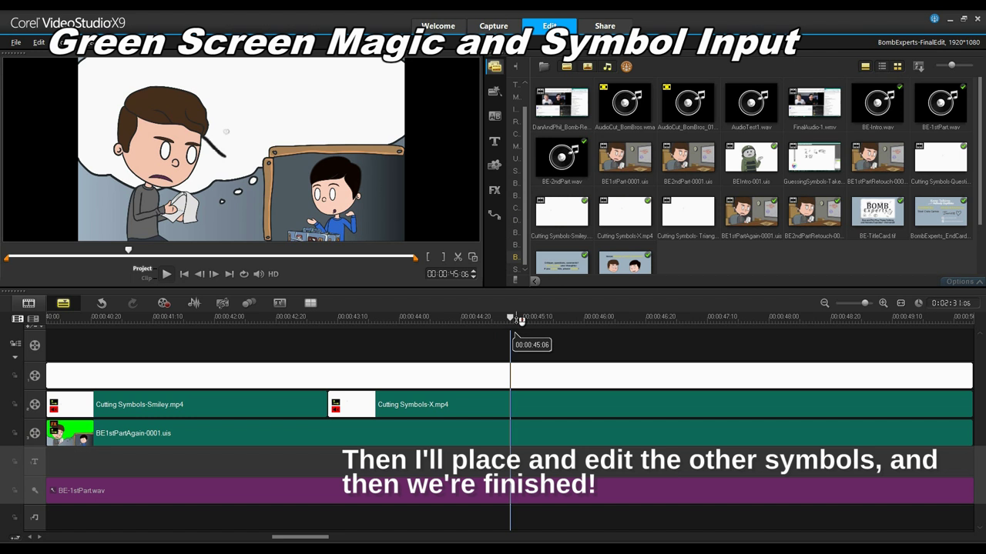
left_click(350, 404)
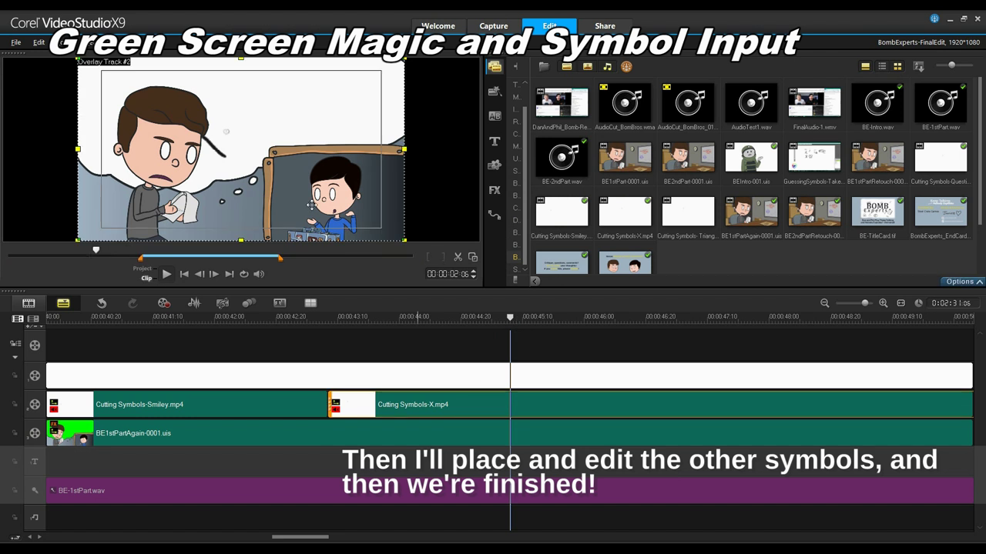
Step: Review the timing of Cutting Symbols- Triangle.mp4 from about one minute on and locate the white clip's end at 1:10:24
left_click(165, 273)
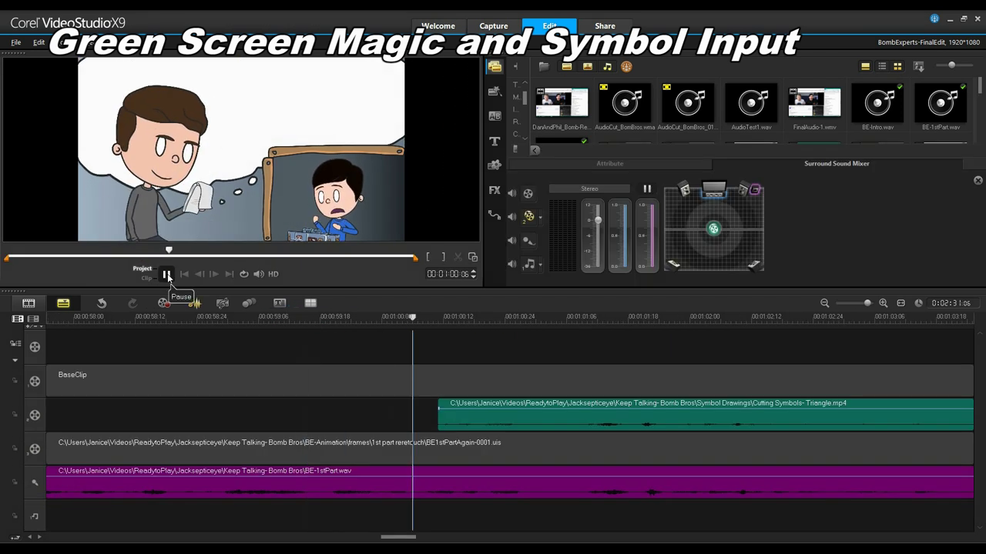
left_click(166, 273)
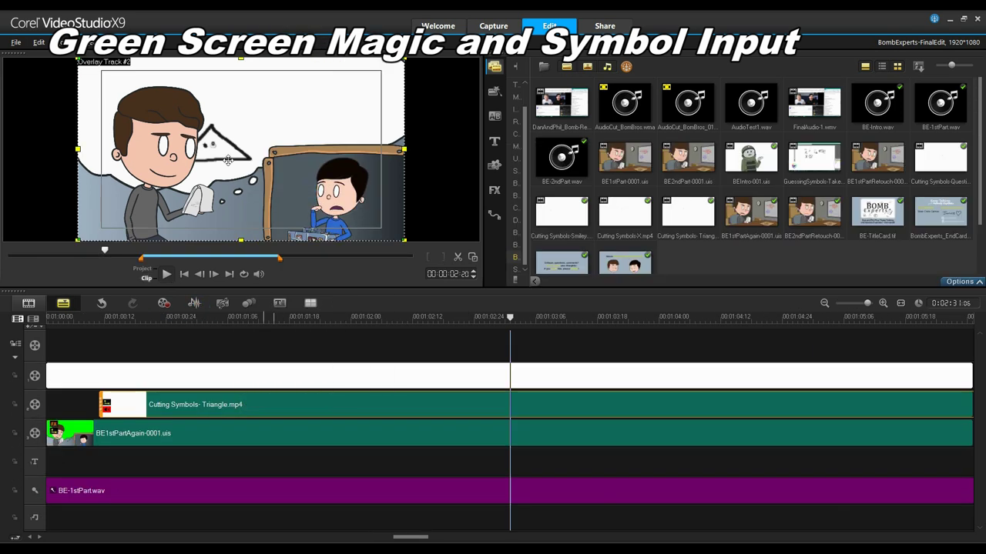
left_click(166, 273)
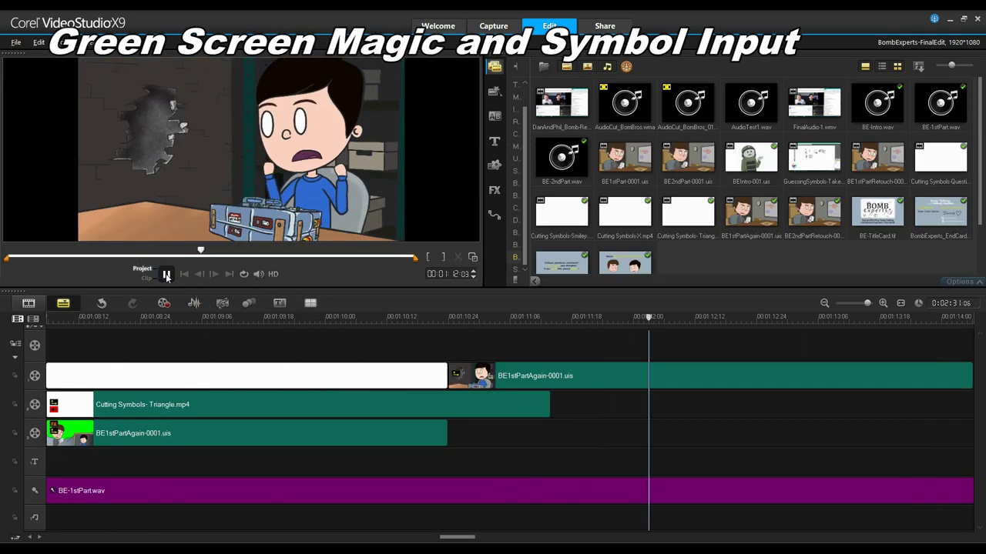
left_click(165, 274)
left_click_drag(374, 317, 449, 319)
scroll(475, 318, "up", 3)
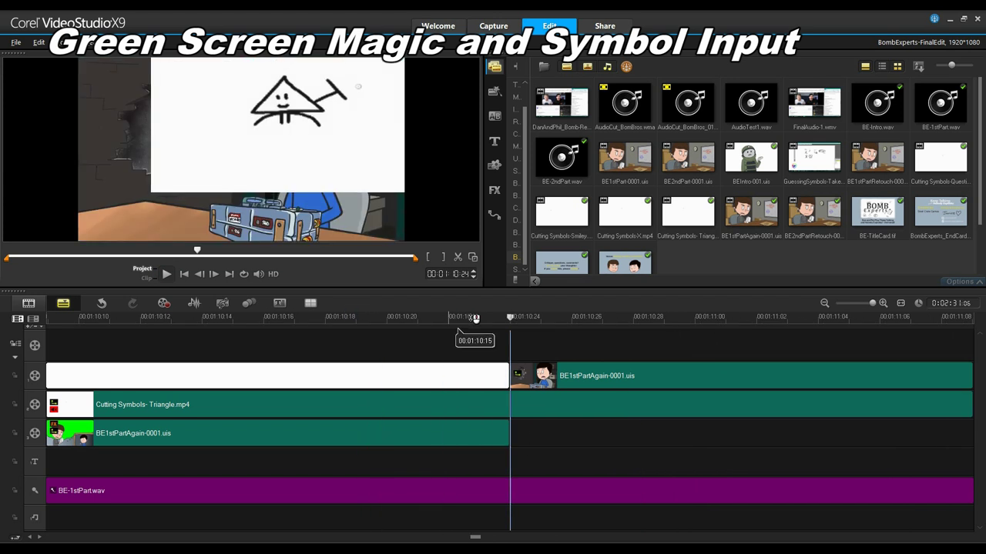
left_click(543, 409)
left_click_drag(344, 452, 341, 450)
Step: Nudge Cutting Symbols- Triangle.mp4 slightly along the second overlay track and play the sequence from 1:06:09
scroll(308, 318, "down", 5)
left_click(169, 273)
left_click(168, 273)
left_click_drag(834, 410, 828, 411)
left_click_drag(724, 318, 809, 323)
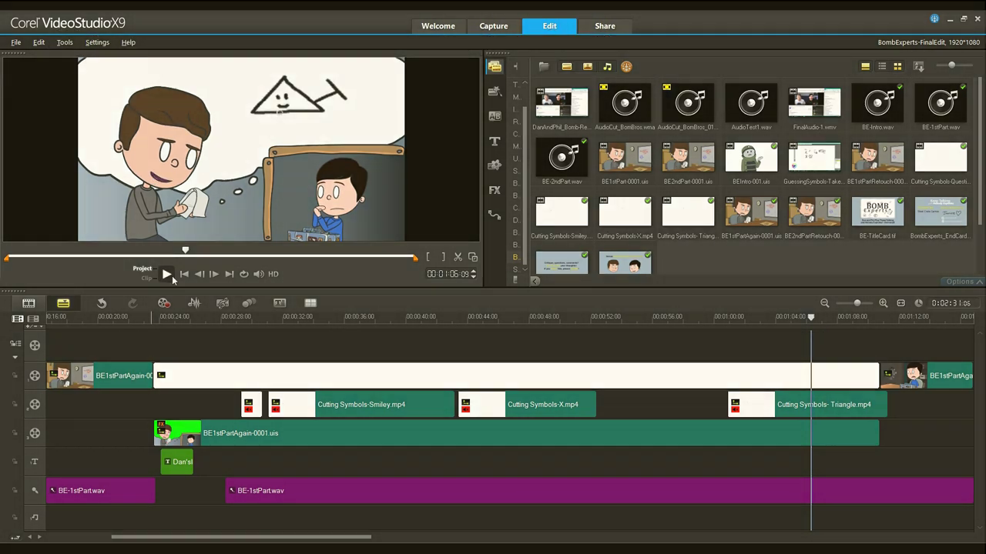
left_click(168, 274)
left_click(167, 274)
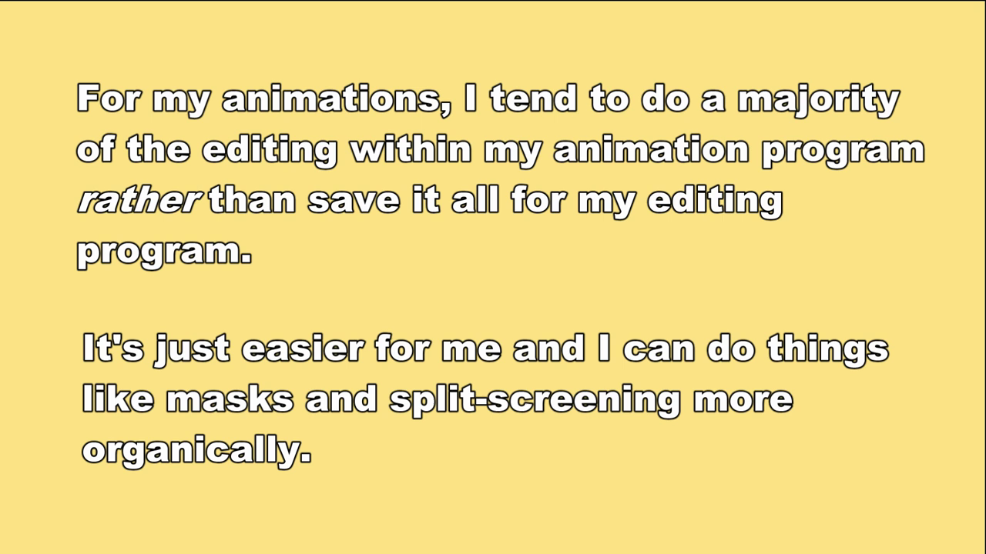
Step: Switch to the web browser and look through the posts on the alive-and-colorful Tumblr blog
scroll(853, 320, "down", 3)
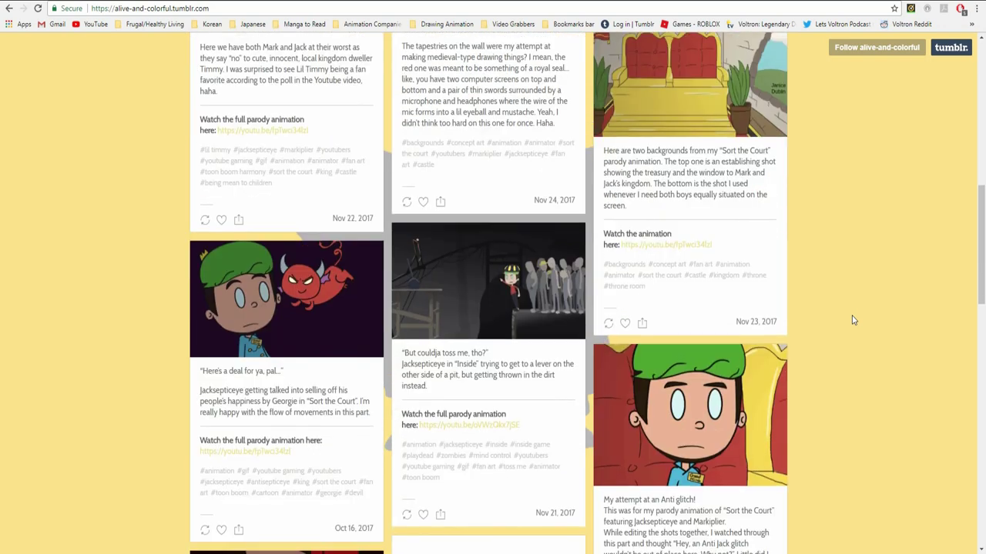
scroll(853, 320, "down", 3)
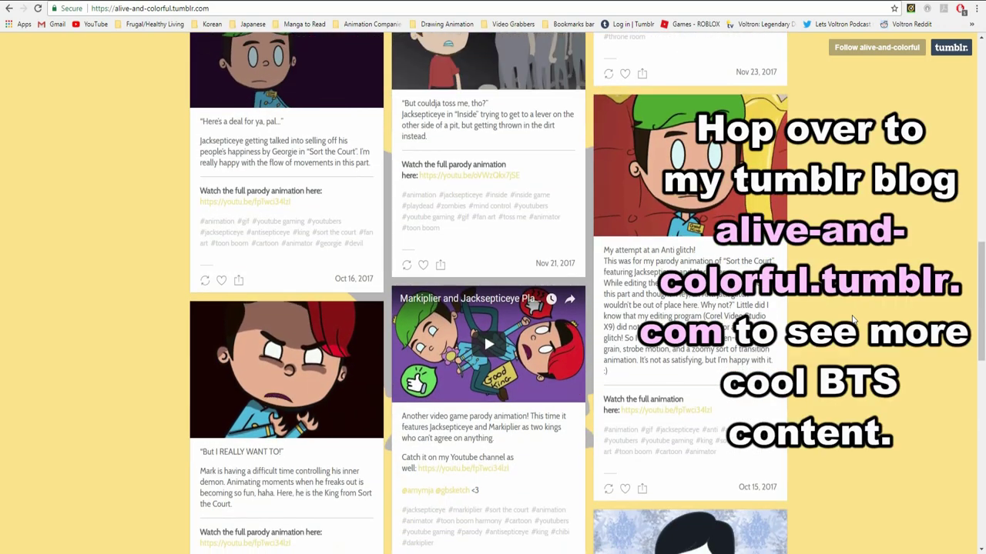
scroll(853, 319, "down", 4)
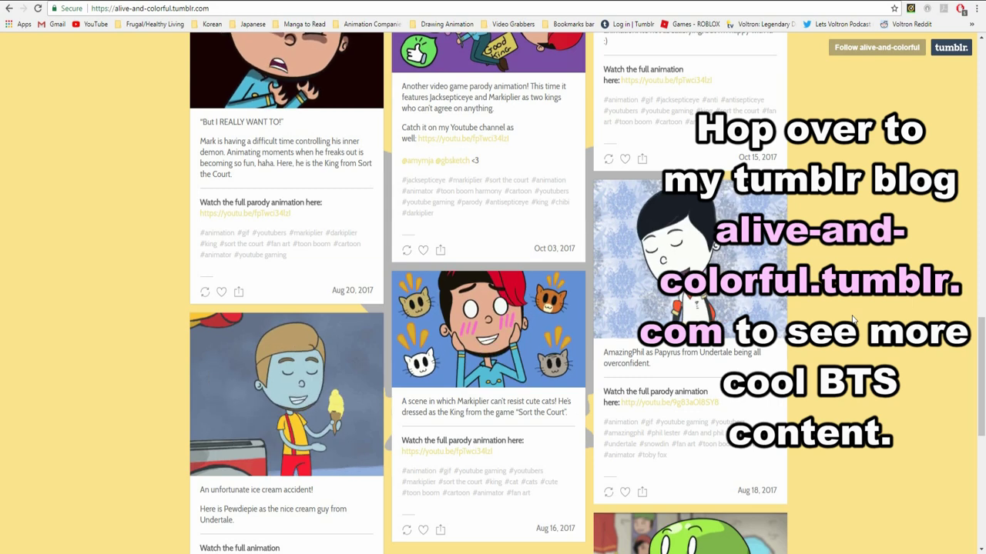
scroll(854, 319, "up", 5)
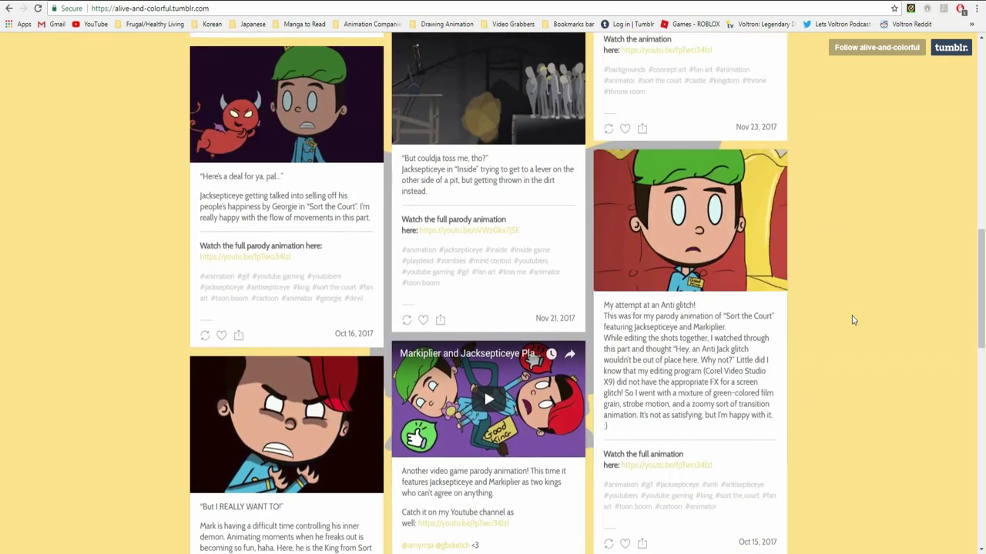